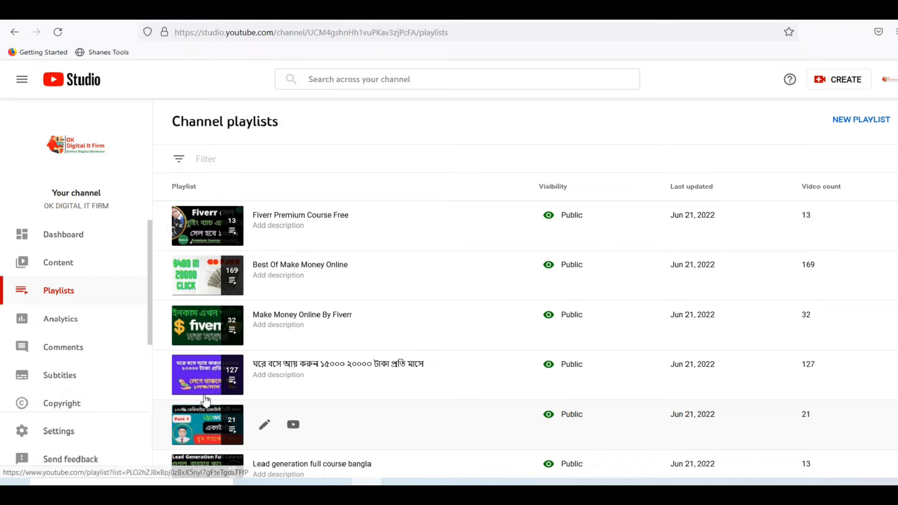
- Look through the channel's playlists in YouTube Studio
{"action": "scroll", "coordinate": [140, 375], "scroll_direction": "down", "scroll_amount": 2}
{"action": "scroll", "coordinate": [261, 381], "scroll_direction": "down", "scroll_amount": 3}
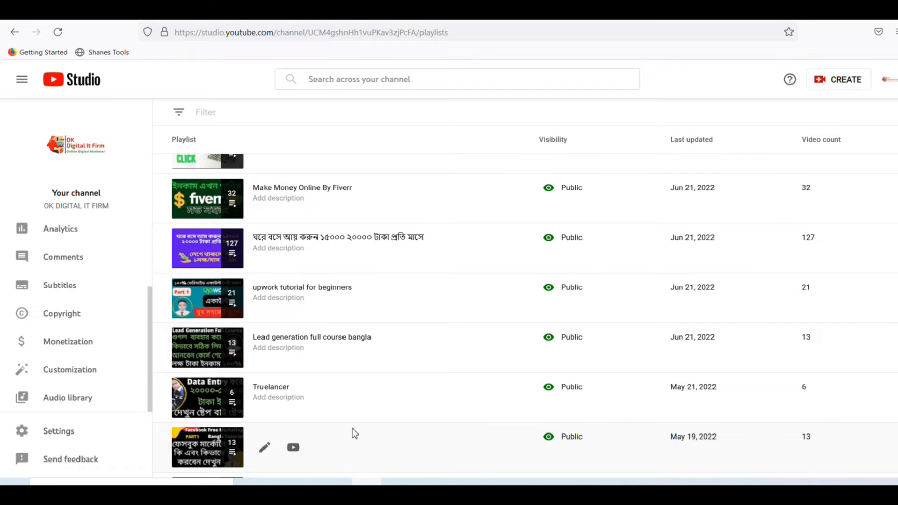
{"action": "scroll", "coordinate": [356, 427], "scroll_direction": "down", "scroll_amount": 2}
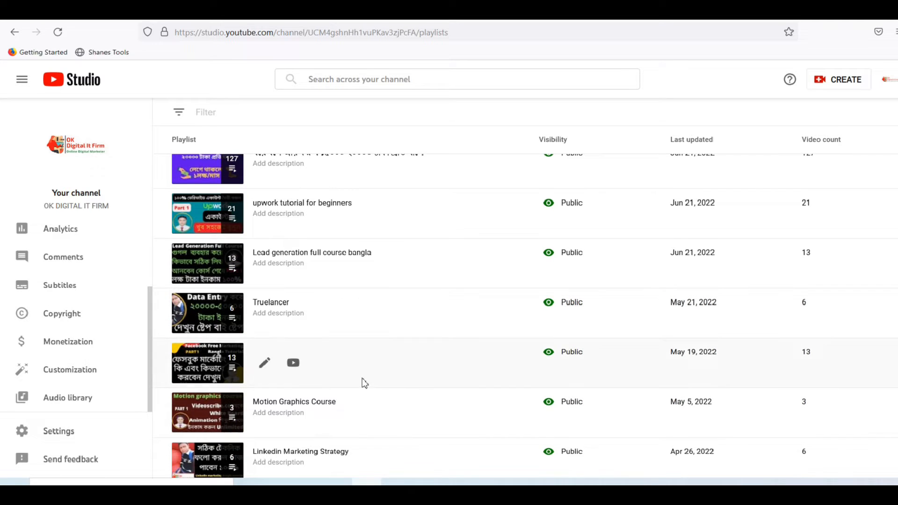
{"action": "scroll", "coordinate": [393, 411], "scroll_direction": "down", "scroll_amount": 1}
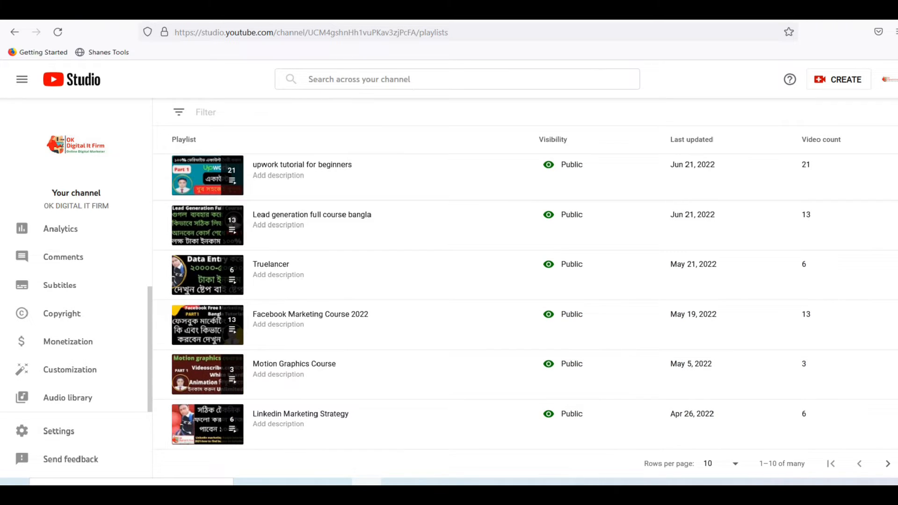
{"action": "scroll", "coordinate": [367, 255], "scroll_direction": "up", "scroll_amount": 2}
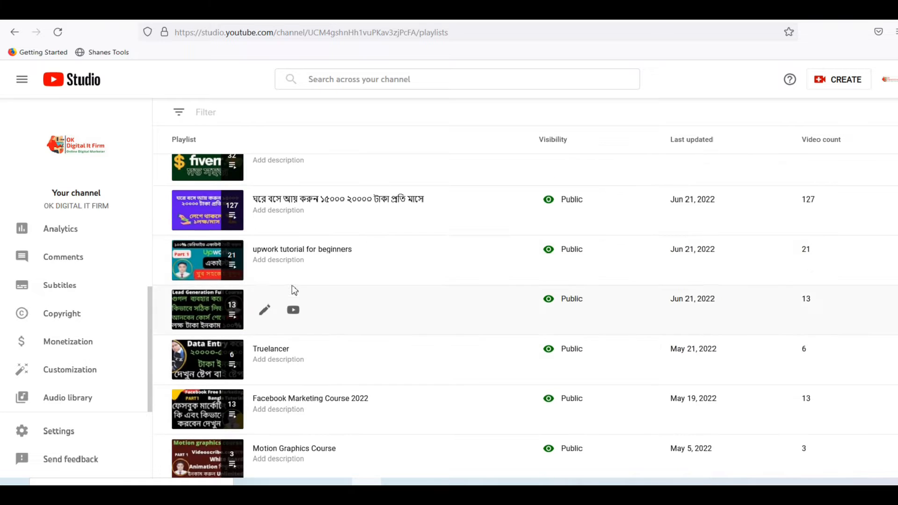
{"action": "scroll", "coordinate": [294, 290], "scroll_direction": "up", "scroll_amount": 2}
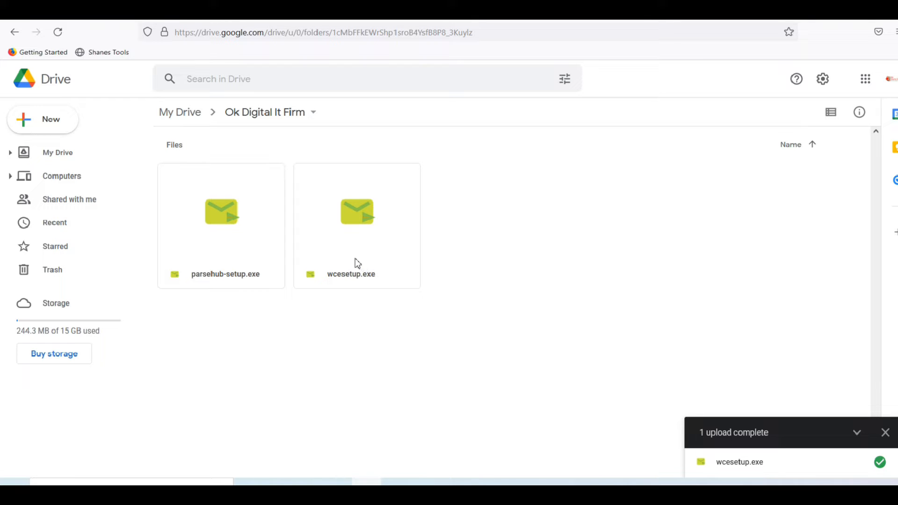
- Switch to File Explorer and run the wcesetup.exe installer from the Ok Digital It Firm folder
{"action": "right_click", "coordinate": [393, 263]}
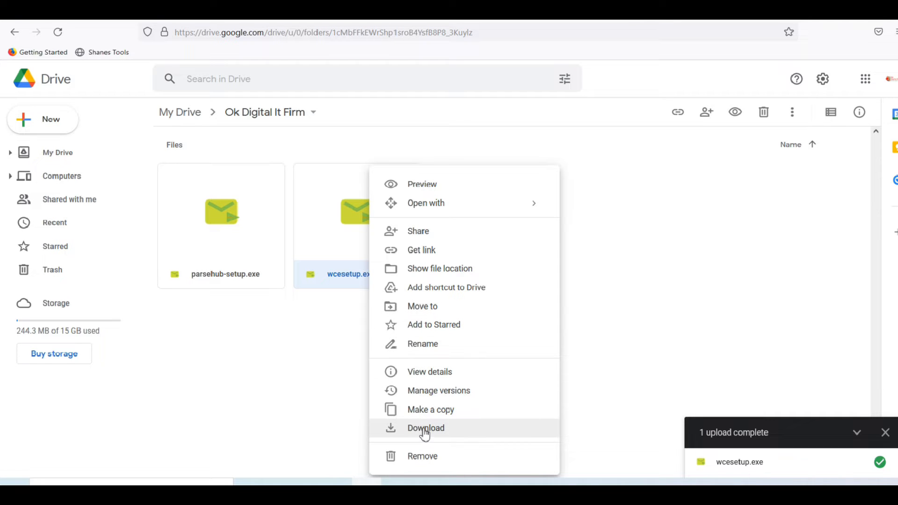
{"action": "left_click", "coordinate": [337, 484]}
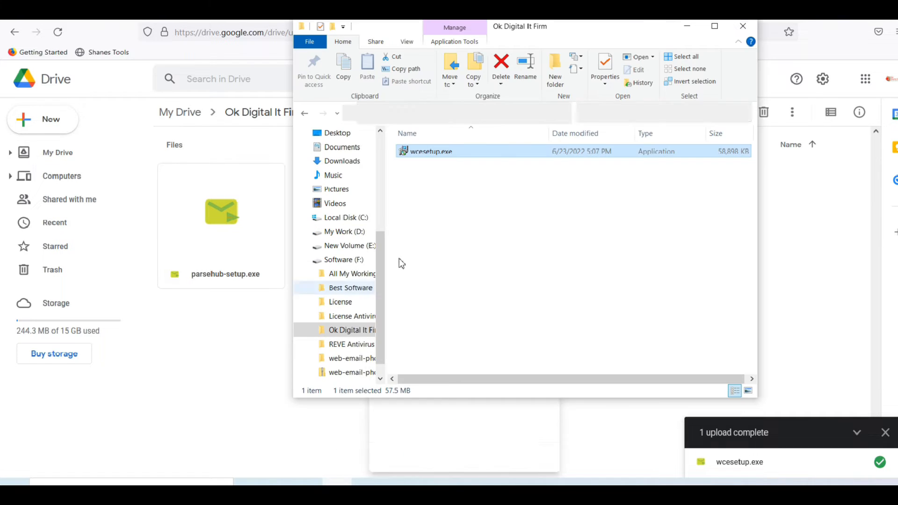
{"action": "left_click", "coordinate": [427, 152]}
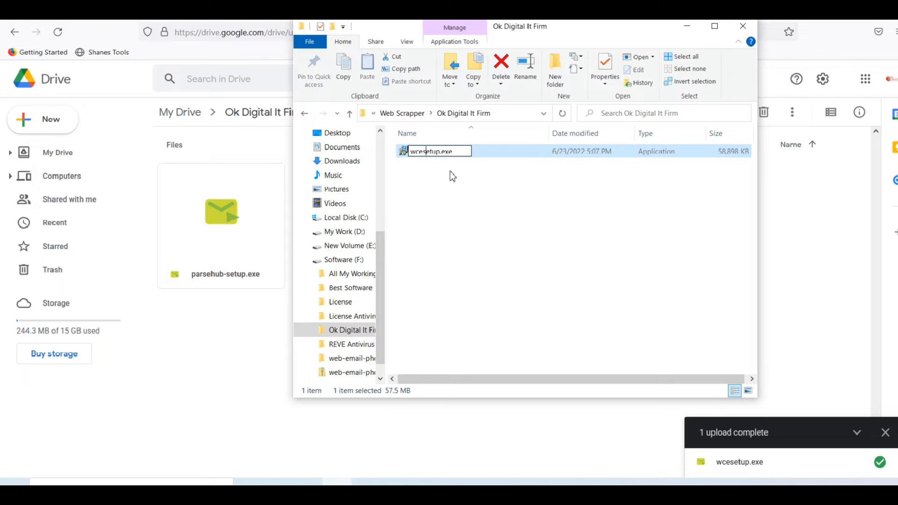
{"action": "key", "text": "Escape"}
{"action": "double_click", "coordinate": [445, 154]}
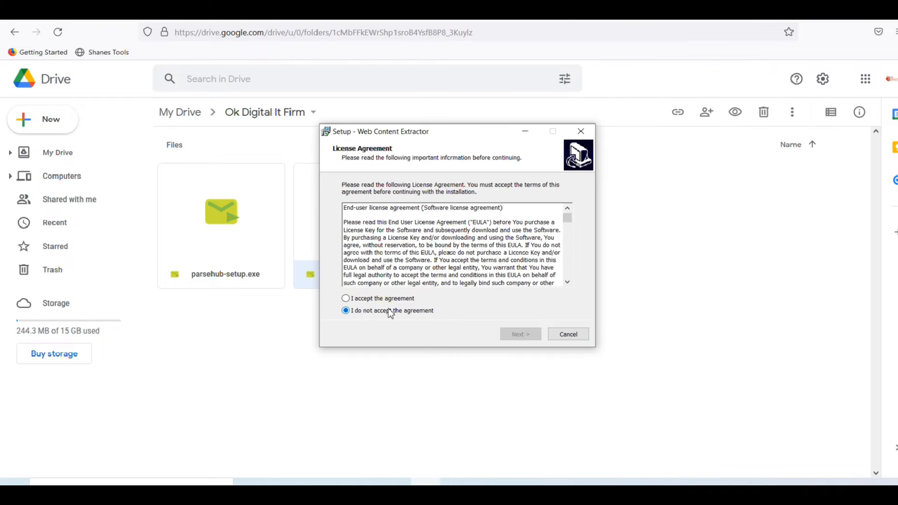
- Accept the Web Content Extractor licence agreement and keep the default destination and the following setup defaults
{"action": "left_click", "coordinate": [362, 299]}
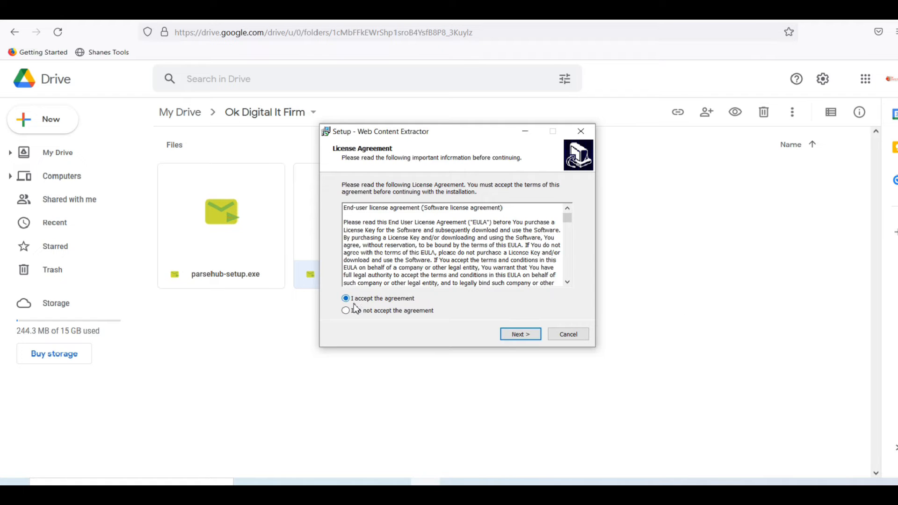
{"action": "left_click", "coordinate": [517, 335]}
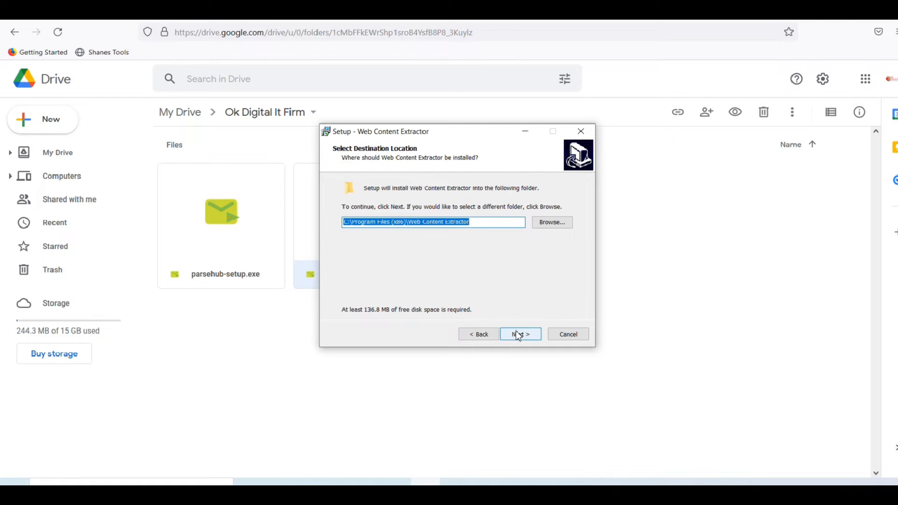
{"action": "left_click", "coordinate": [518, 335]}
{"action": "left_click", "coordinate": [518, 335]}
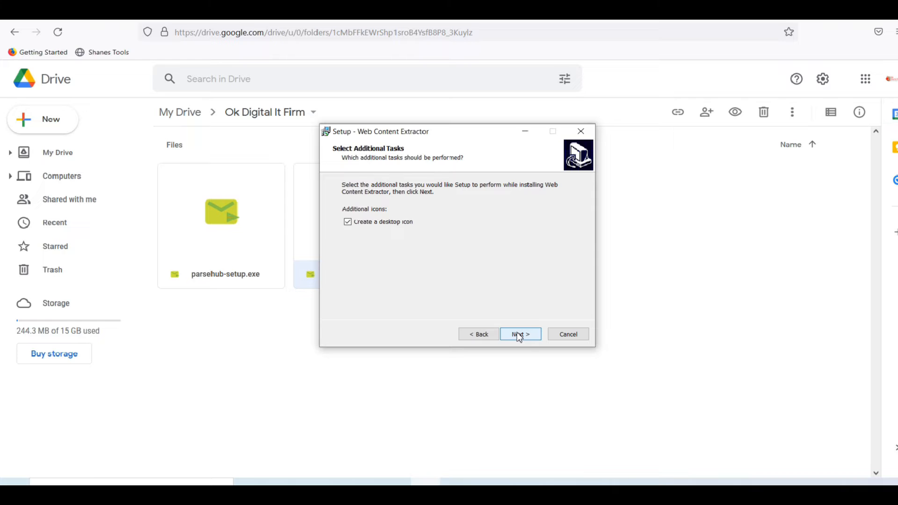
- Keep the desktop icon option enabled, install Web Content Extractor, and finish setup with the program launching
{"action": "left_click", "coordinate": [384, 225]}
{"action": "left_click", "coordinate": [383, 223]}
{"action": "left_click", "coordinate": [533, 335]}
{"action": "left_click", "coordinate": [532, 336]}
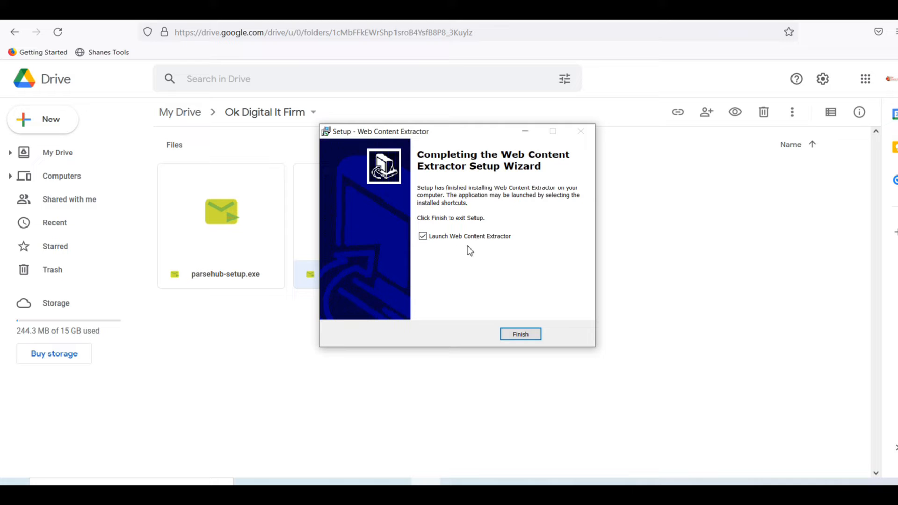
{"action": "left_click", "coordinate": [516, 335]}
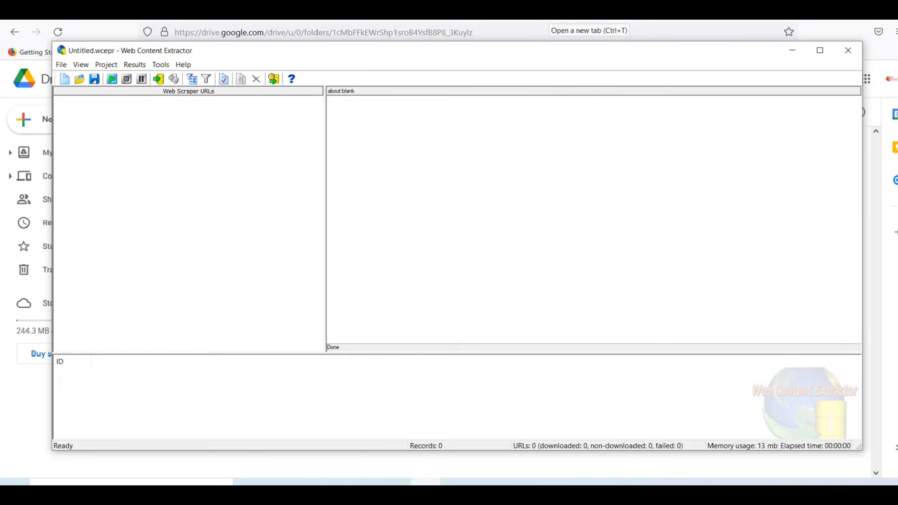
- Switch to Firefox and open zoominfo.com/search in a new tab
{"action": "left_click", "coordinate": [550, 12]}
{"action": "left_click", "coordinate": [301, 37]}
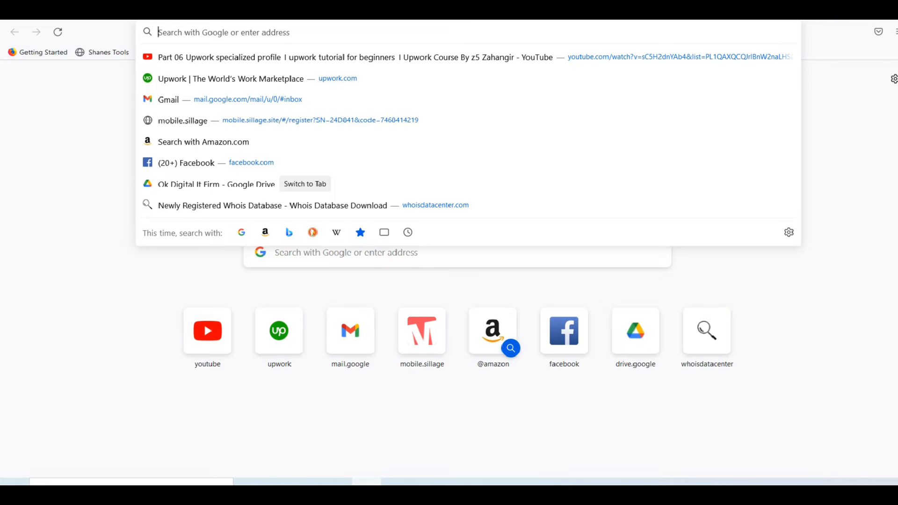
{"action": "type", "text": "zoominfo.com"}
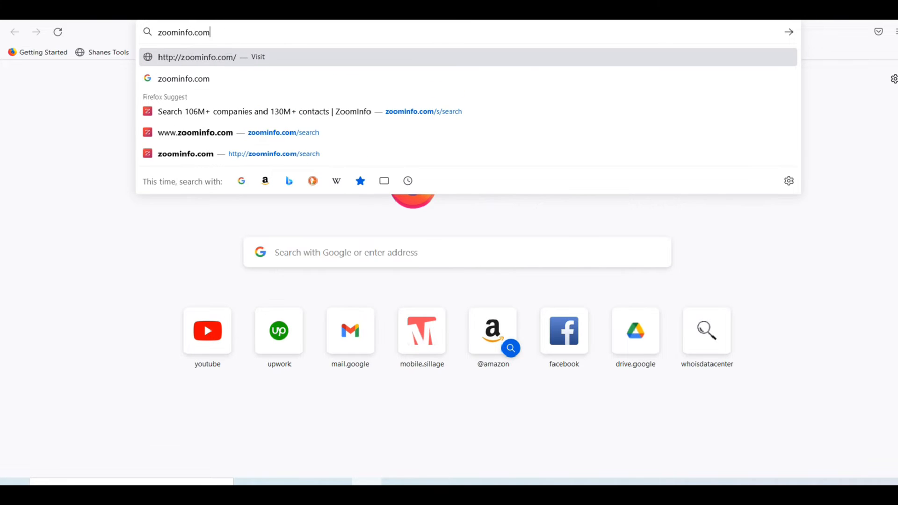
{"action": "type", "text": "/search"}
{"action": "key", "text": "Return"}
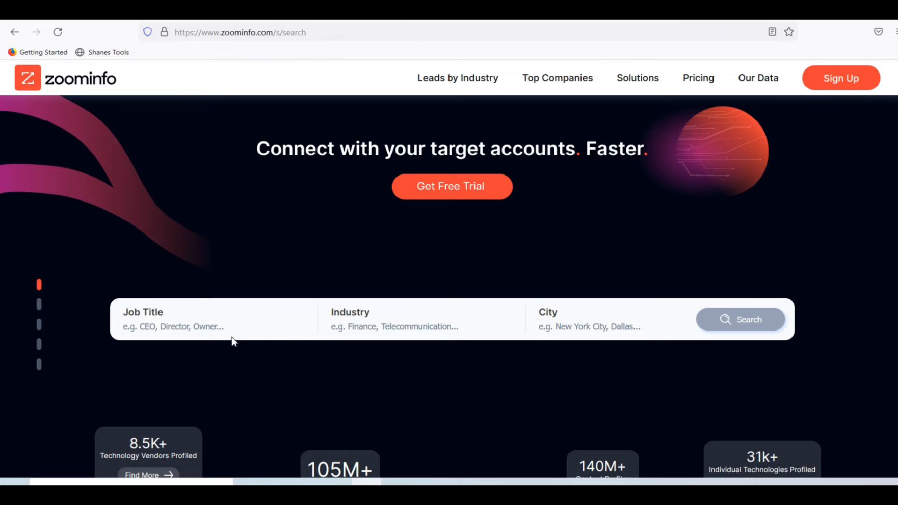
- Set the ZoomInfo search criteria to job title CEO, industry Advertising & Marketing and city New York
{"action": "left_click", "coordinate": [185, 327]}
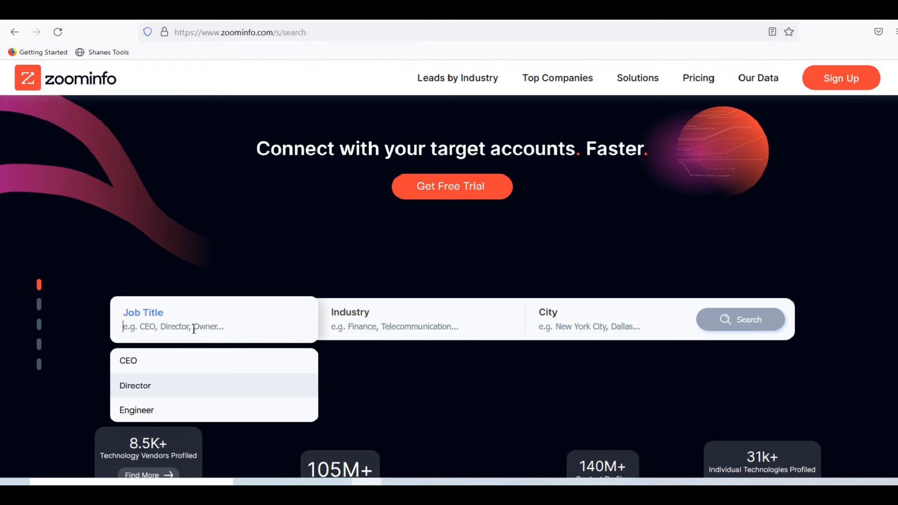
{"action": "left_click", "coordinate": [145, 367]}
{"action": "left_click", "coordinate": [358, 328]}
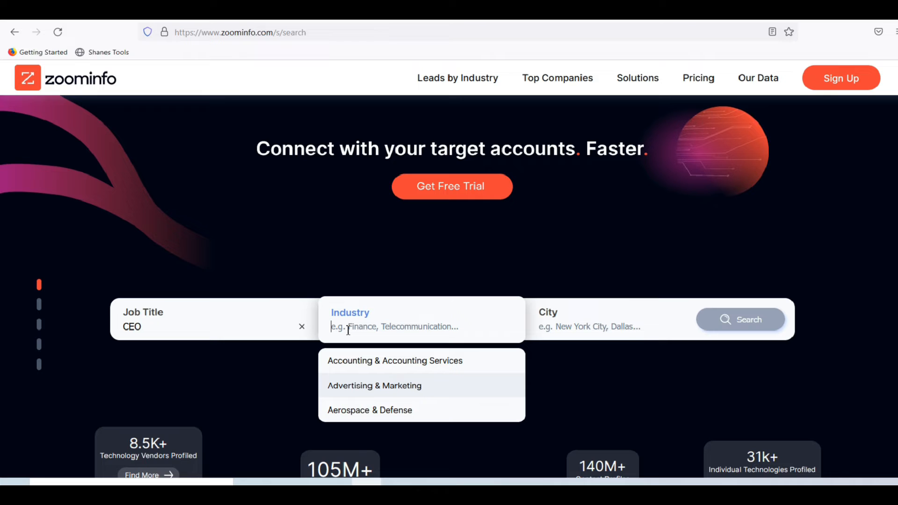
{"action": "left_click", "coordinate": [366, 387]}
{"action": "left_click", "coordinate": [555, 330]}
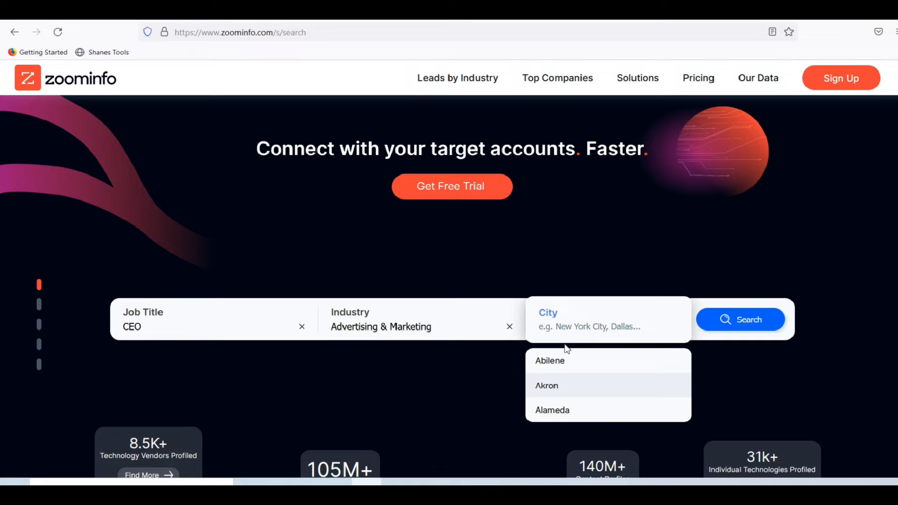
{"action": "type", "text": "new"}
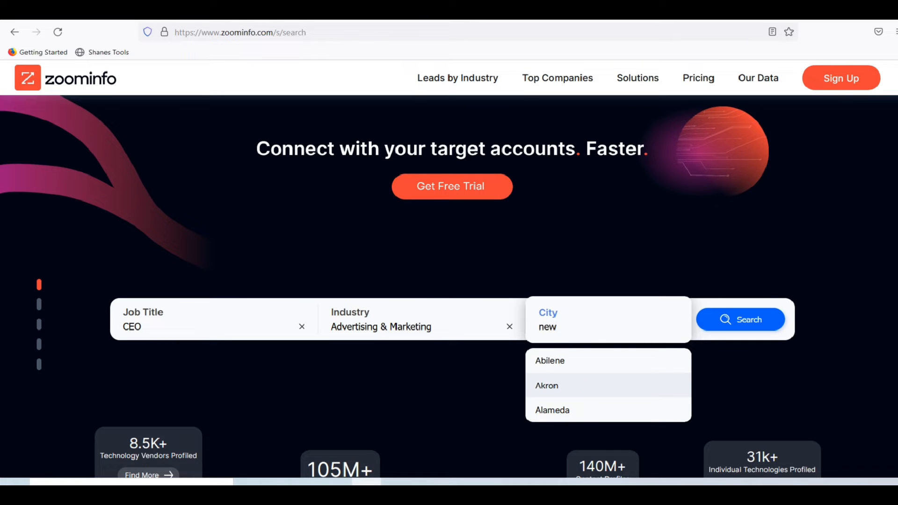
{"action": "type", "text": " yo"}
{"action": "left_click", "coordinate": [569, 363]}
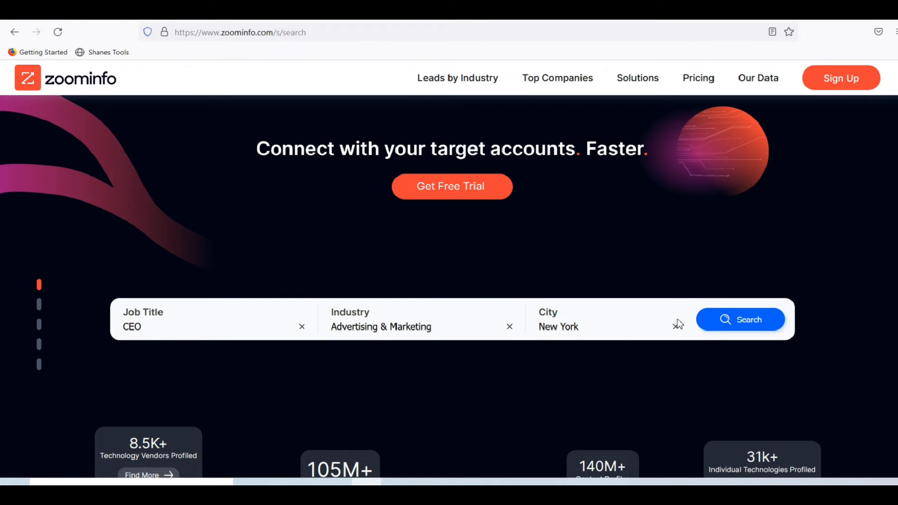
- Run the ZoomInfo search and show all search results
{"action": "left_click", "coordinate": [733, 327]}
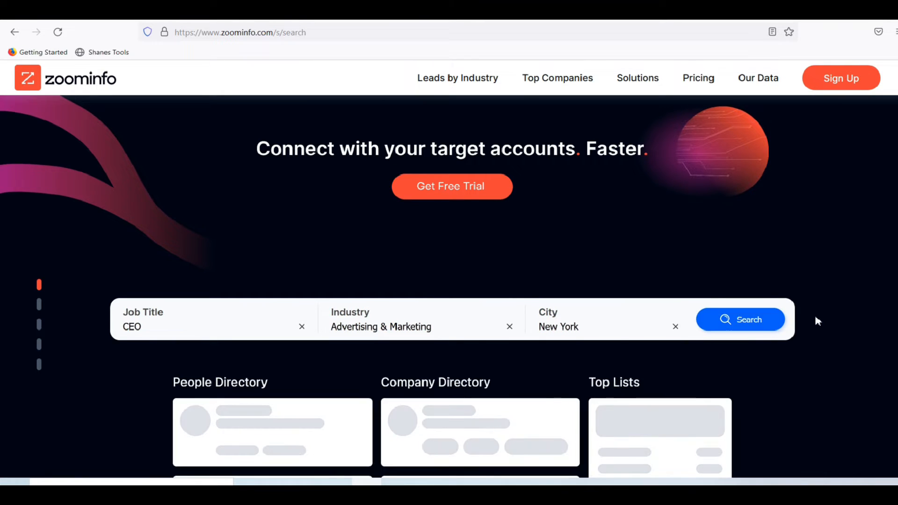
{"action": "scroll", "coordinate": [815, 321], "scroll_direction": "down", "scroll_amount": 4}
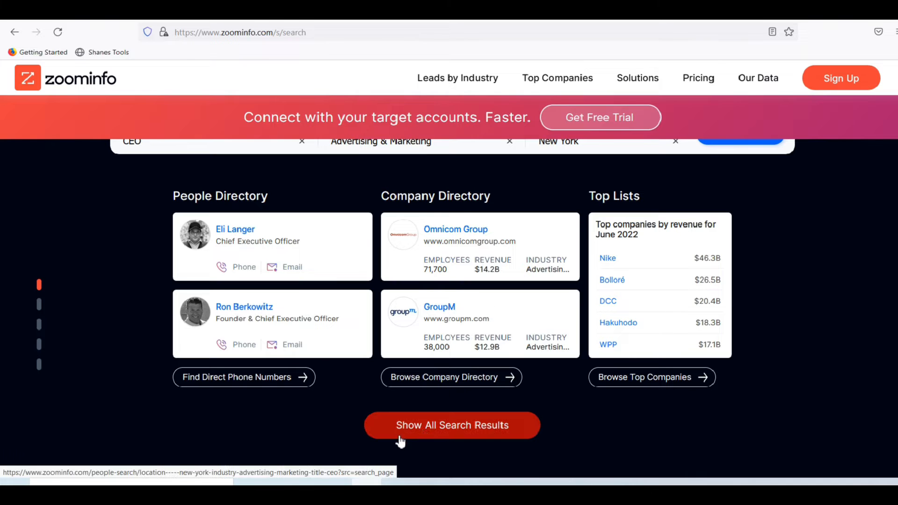
{"action": "left_click", "coordinate": [460, 434]}
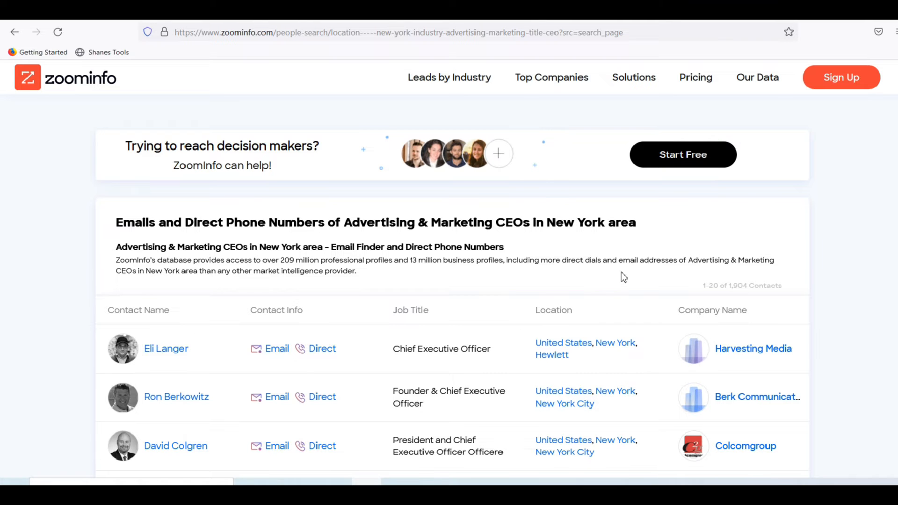
- Examine the contact listing's names, contact info, job titles, locations, companies and page navigation
{"action": "scroll", "coordinate": [622, 274], "scroll_direction": "down", "scroll_amount": 9}
{"action": "scroll", "coordinate": [621, 271], "scroll_direction": "down", "scroll_amount": 15}
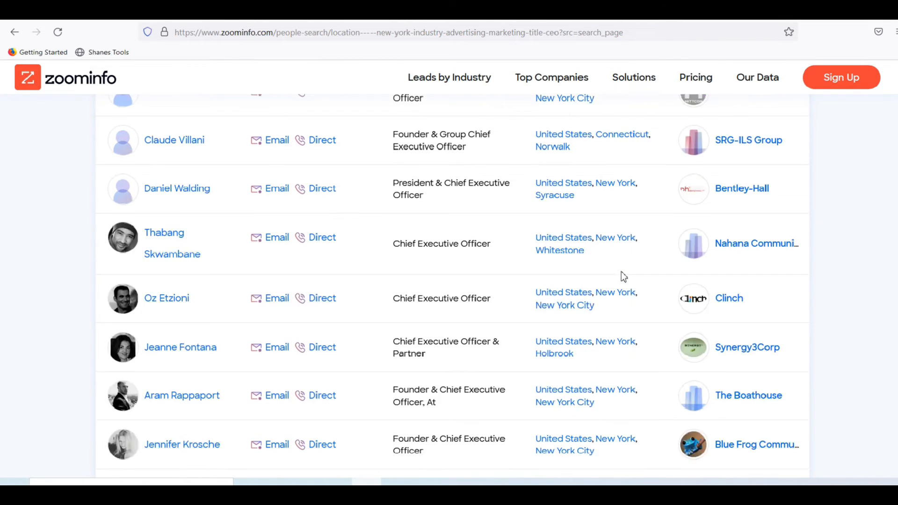
{"action": "scroll", "coordinate": [622, 271], "scroll_direction": "up", "scroll_amount": 7}
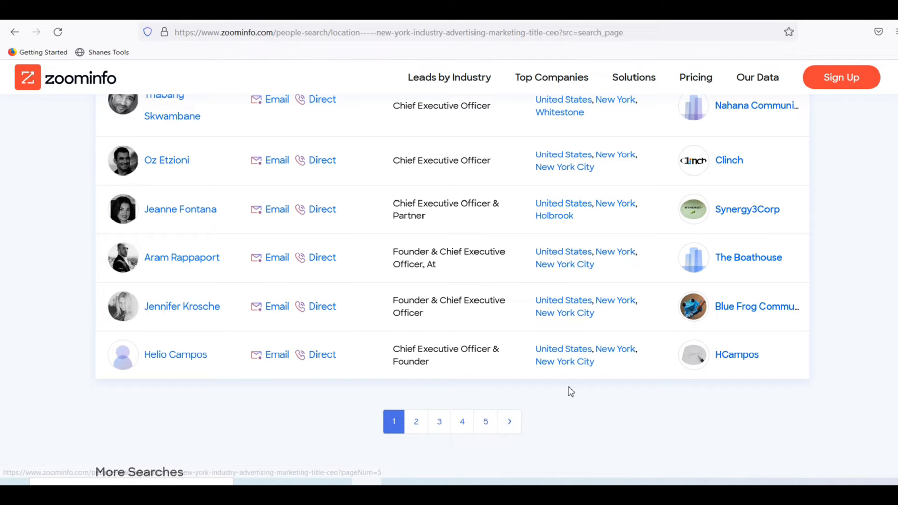
{"action": "scroll", "coordinate": [541, 373], "scroll_direction": "up", "scroll_amount": 15}
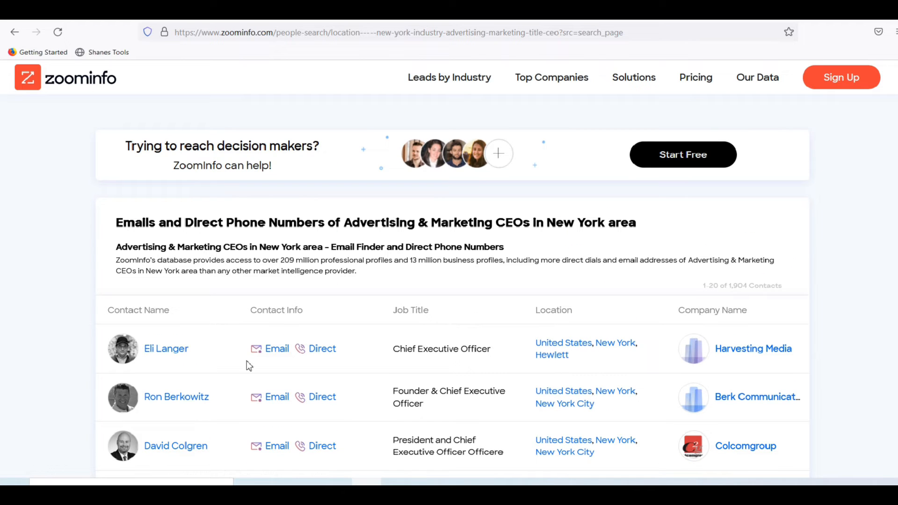
{"action": "scroll", "coordinate": [402, 349], "scroll_direction": "down", "scroll_amount": 4}
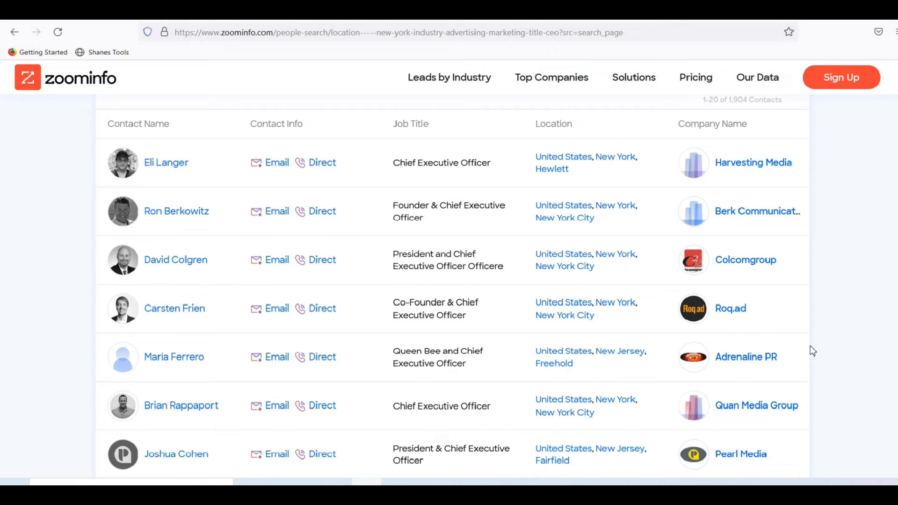
{"action": "scroll", "coordinate": [813, 351], "scroll_direction": "down", "scroll_amount": 20}
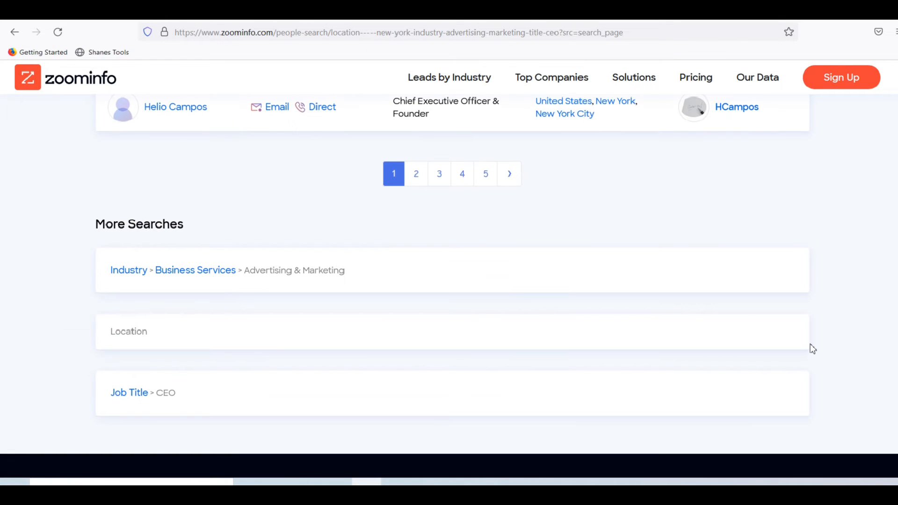
{"action": "scroll", "coordinate": [837, 333], "scroll_direction": "up", "scroll_amount": 4}
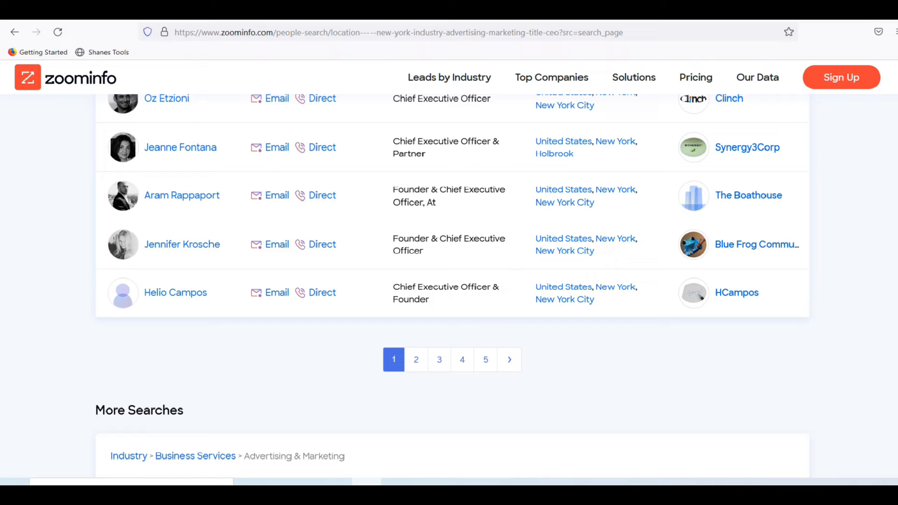
{"action": "scroll", "coordinate": [838, 333], "scroll_direction": "up", "scroll_amount": 20}
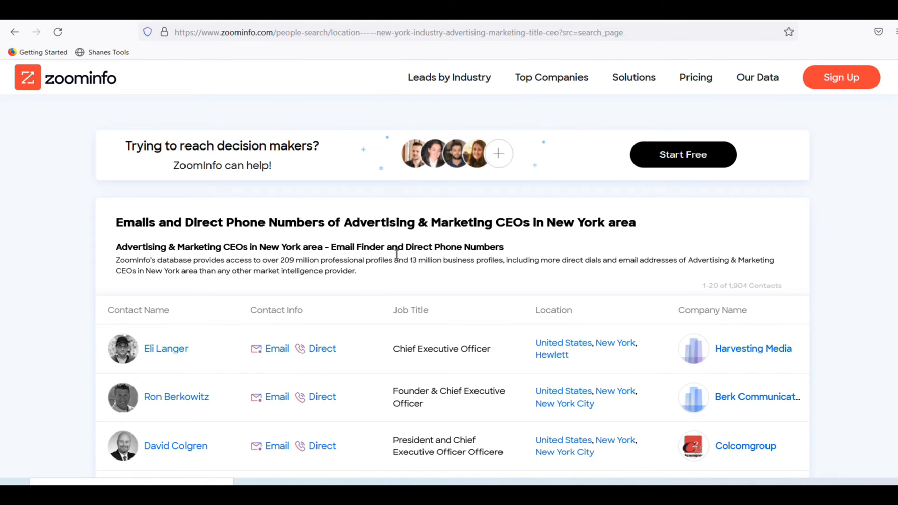
{"action": "scroll", "coordinate": [397, 254], "scroll_direction": "down", "scroll_amount": 3}
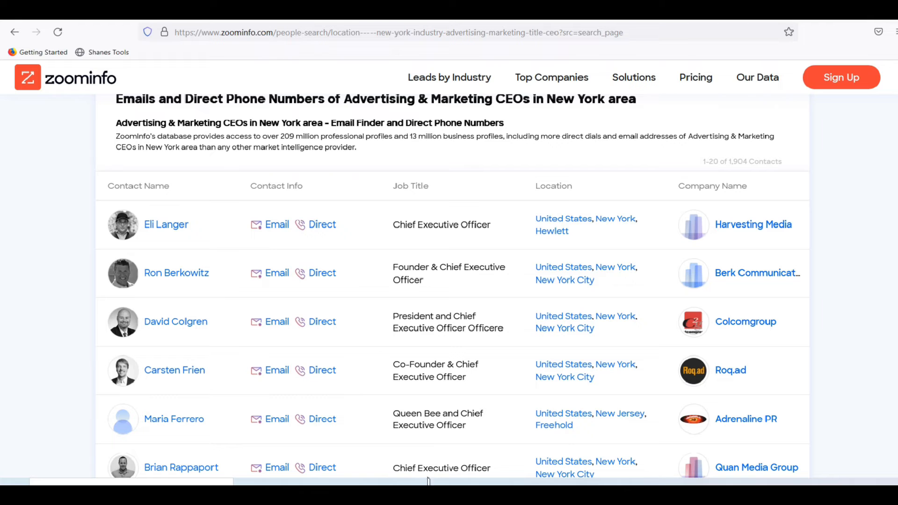
{"action": "left_click", "coordinate": [428, 481]}
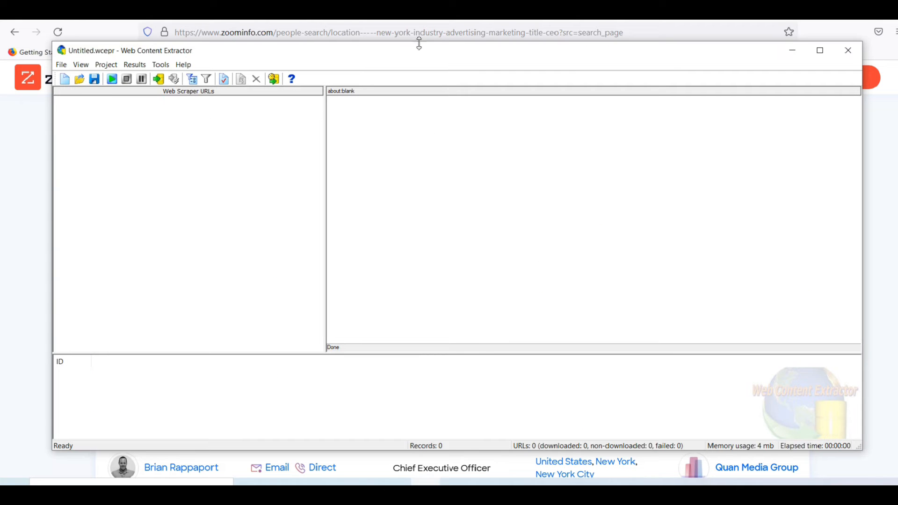
{"action": "left_click", "coordinate": [546, 22]}
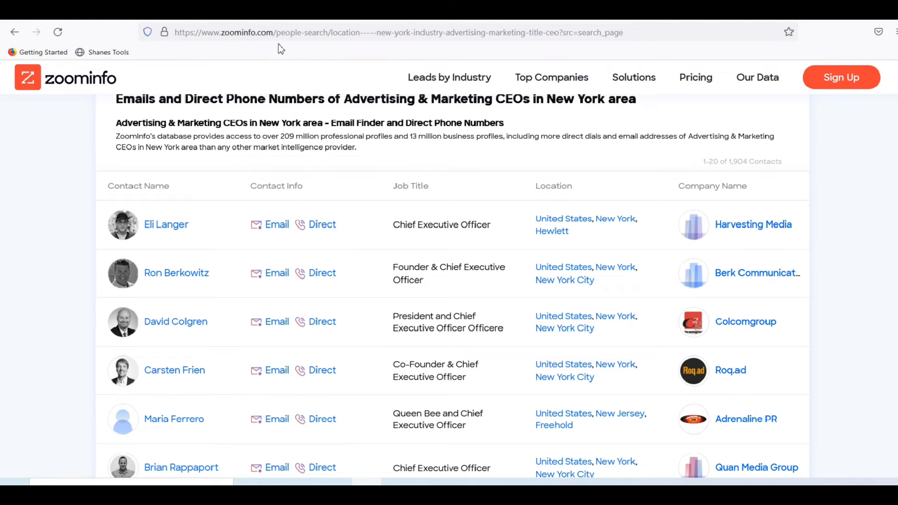
- Copy the full URL of the ZoomInfo results page and switch to Web Content Extractor
{"action": "left_click", "coordinate": [308, 32]}
{"action": "right_click", "coordinate": [308, 32]}
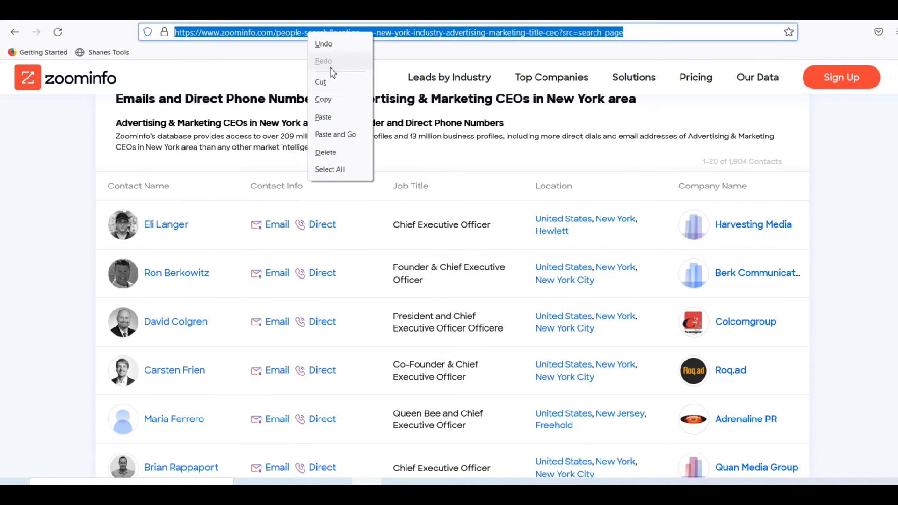
{"action": "left_click", "coordinate": [327, 97]}
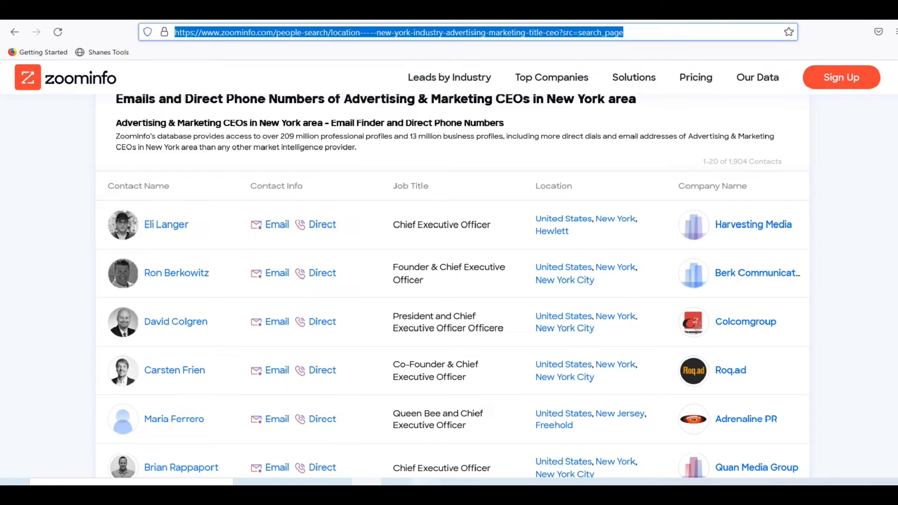
{"action": "left_click", "coordinate": [425, 483]}
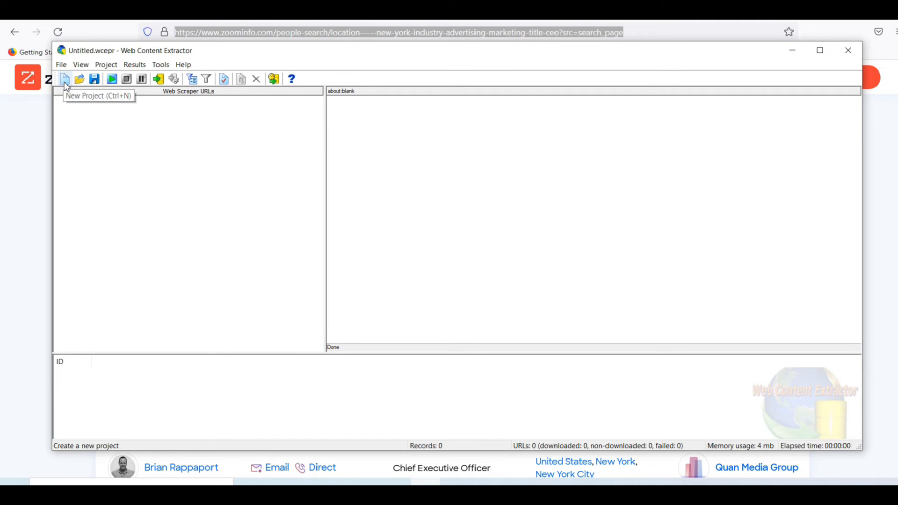
- Create a new project with the copied ZoomInfo results URL as its starting URL and continue to the crawling rules
{"action": "left_click", "coordinate": [65, 79]}
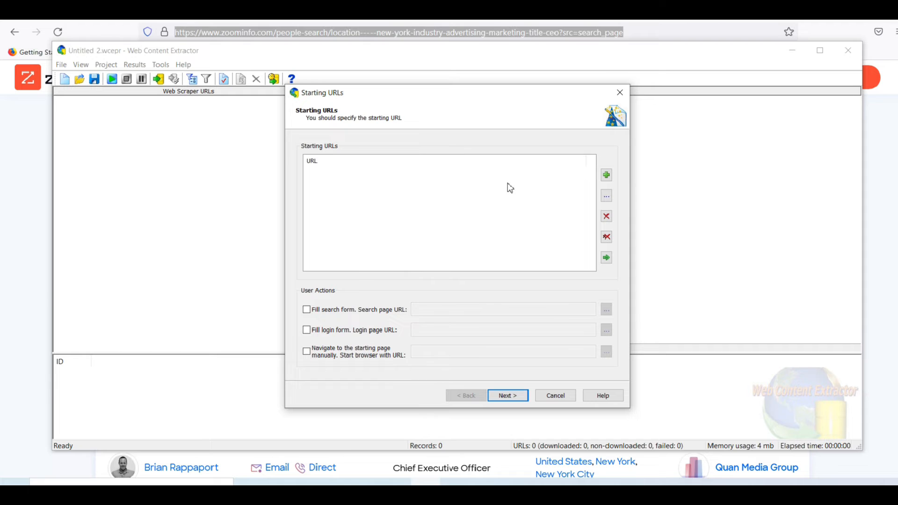
{"action": "left_click", "coordinate": [607, 176]}
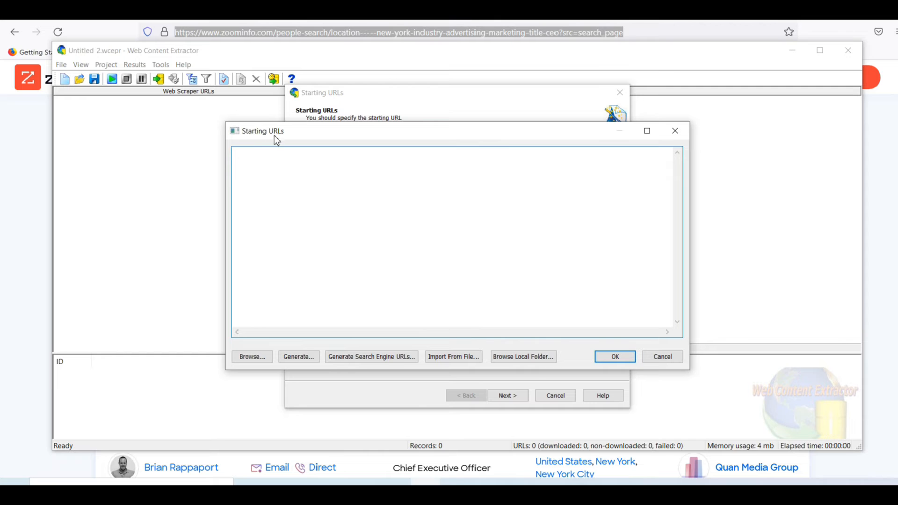
{"action": "key", "text": "ctrl+v"}
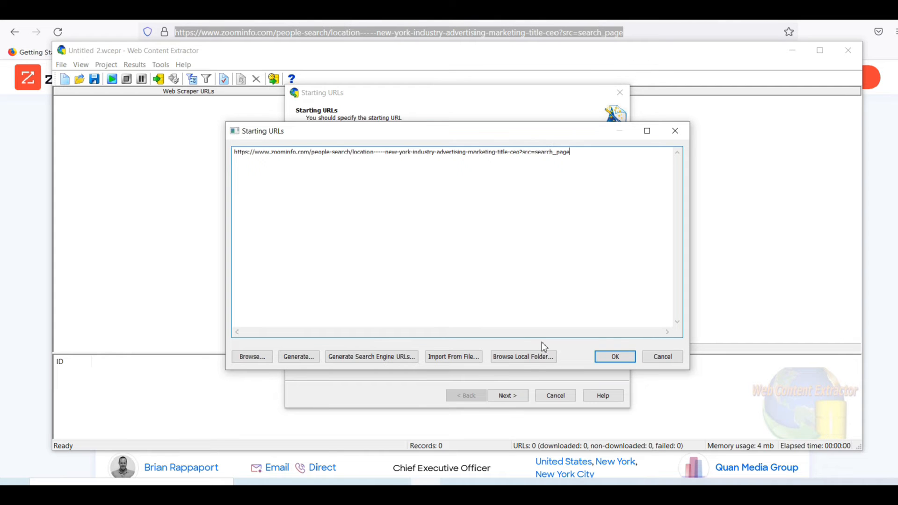
{"action": "left_click", "coordinate": [614, 357]}
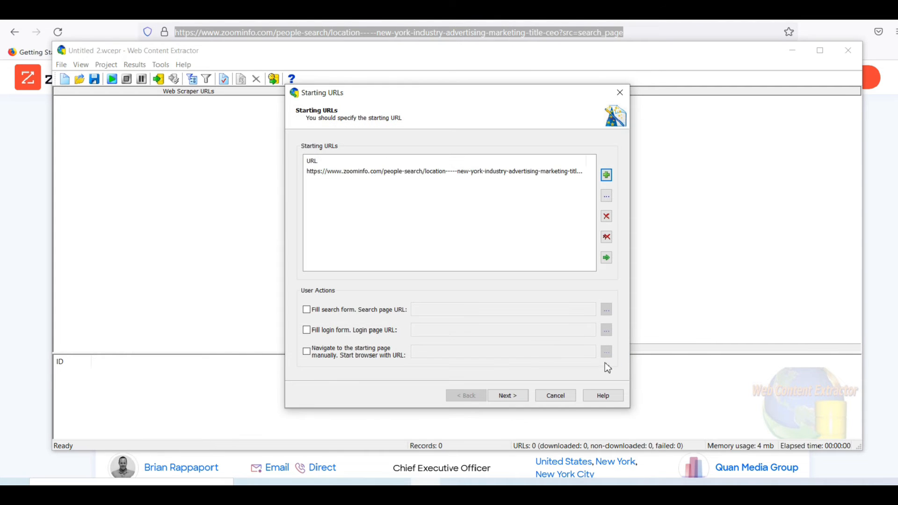
{"action": "left_click", "coordinate": [512, 397]}
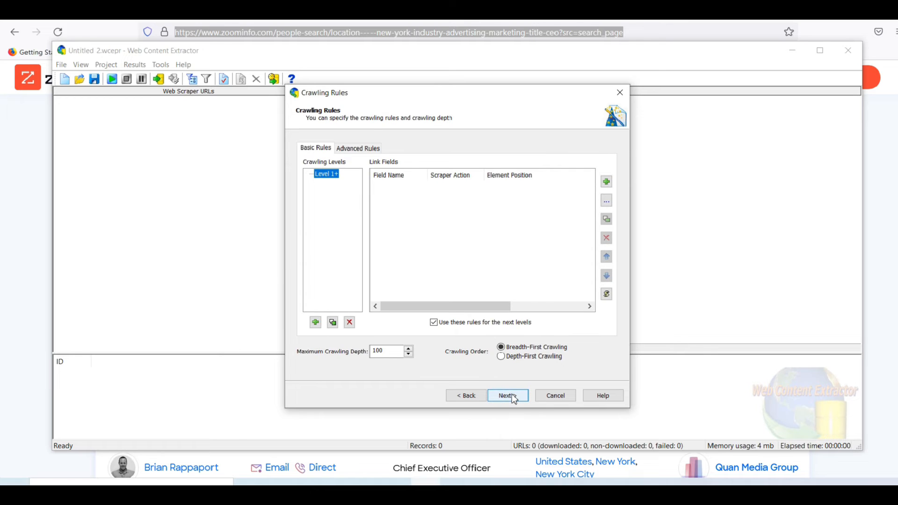
- Keep the default crawling rules, start adding data fields and complete ZoomInfo's human verification in the embedded page
{"action": "left_click", "coordinate": [513, 398]}
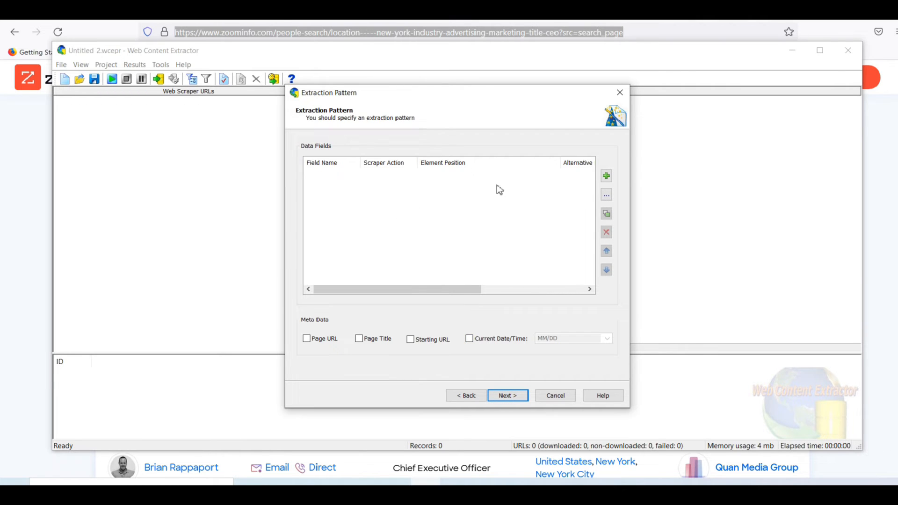
{"action": "left_click", "coordinate": [607, 177]}
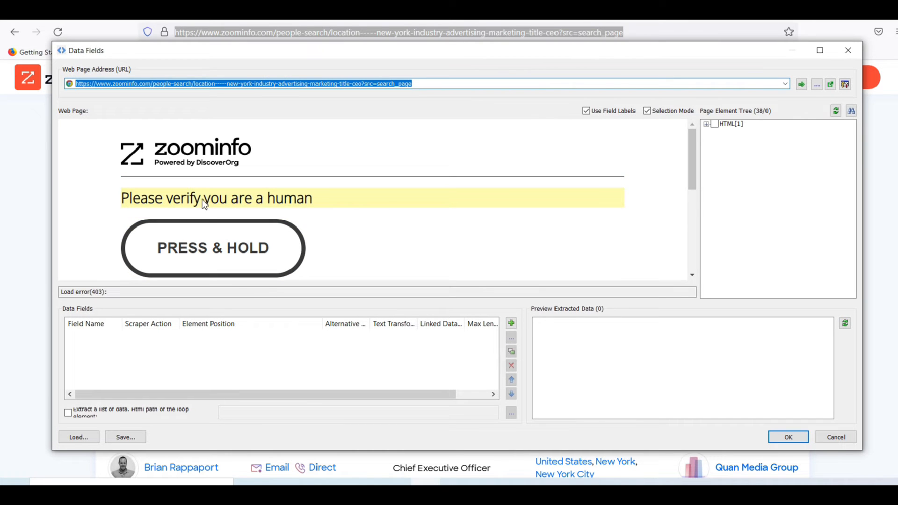
{"action": "scroll", "coordinate": [306, 208], "scroll_direction": "down", "scroll_amount": 1}
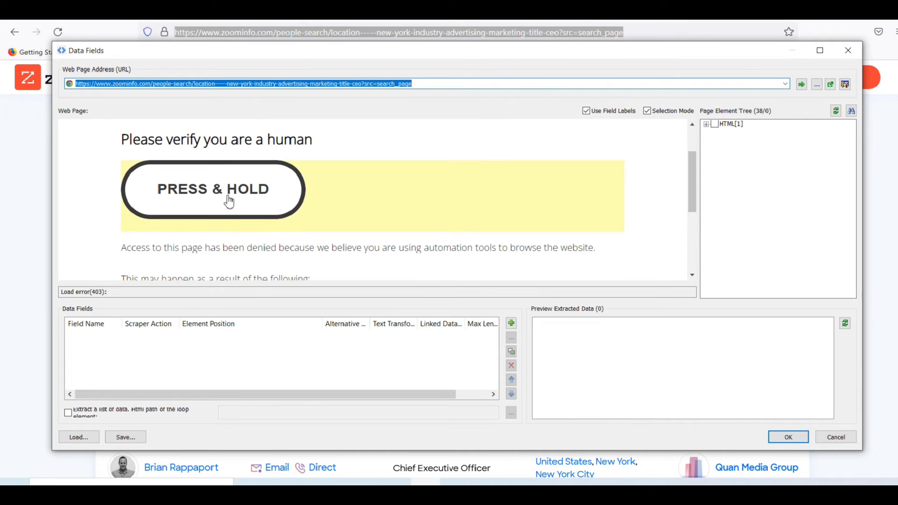
{"action": "left_click_drag", "start_coordinate": [209, 198], "coordinate": [209, 198]}
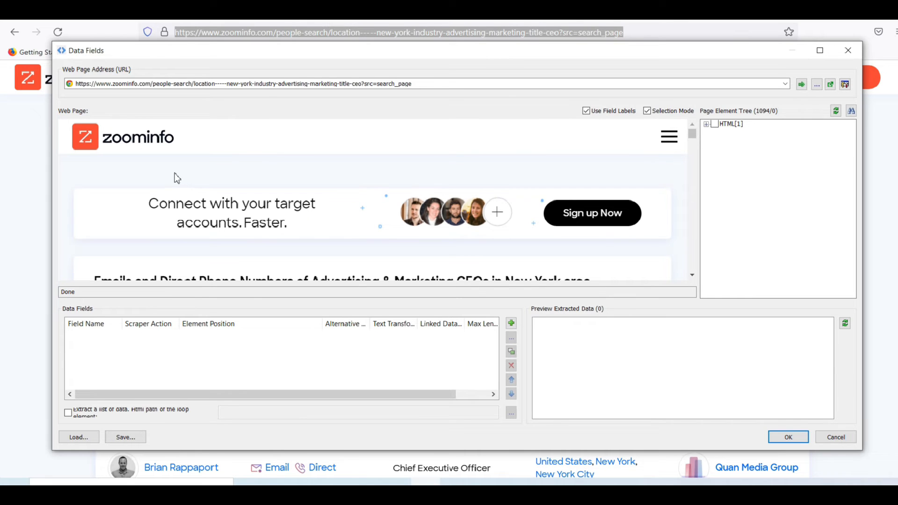
- Add a text extraction field called Name from the first contact's name in the listing
{"action": "left_click_drag", "start_coordinate": [693, 137], "coordinate": [689, 150]}
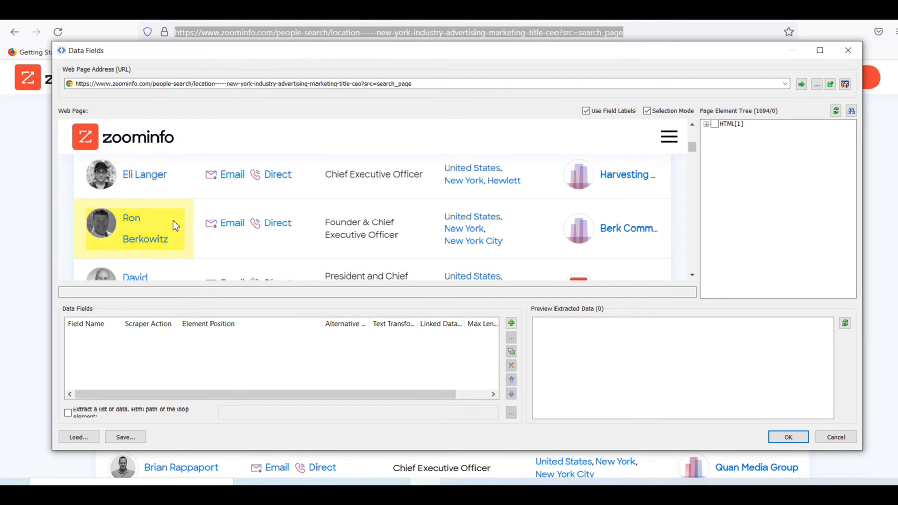
{"action": "left_click", "coordinate": [146, 182]}
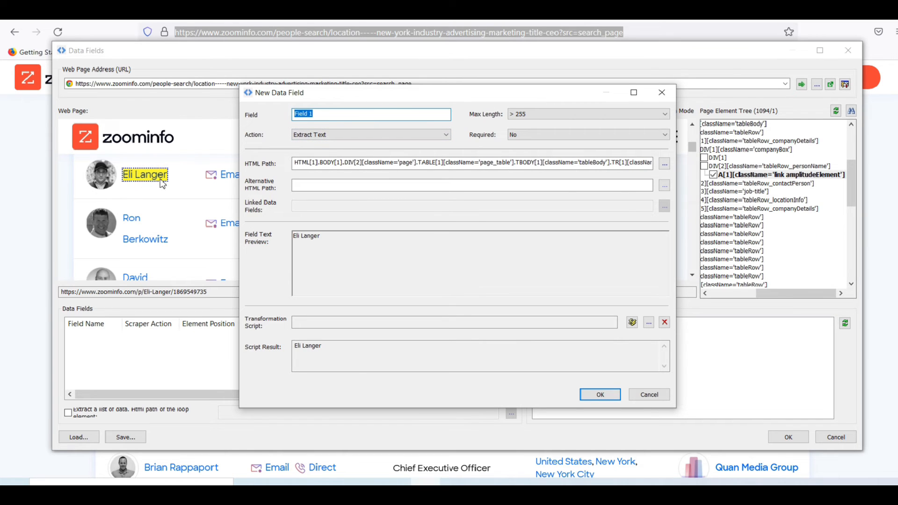
{"action": "type", "text": "Name"}
{"action": "left_click", "coordinate": [591, 395]}
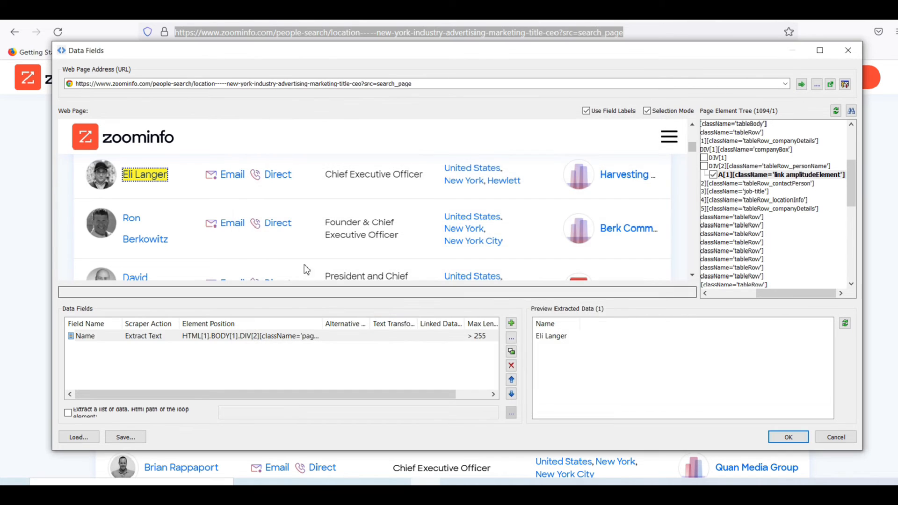
- Add a text extraction field called Designation from the first contact's job title
{"action": "left_click", "coordinate": [391, 176]}
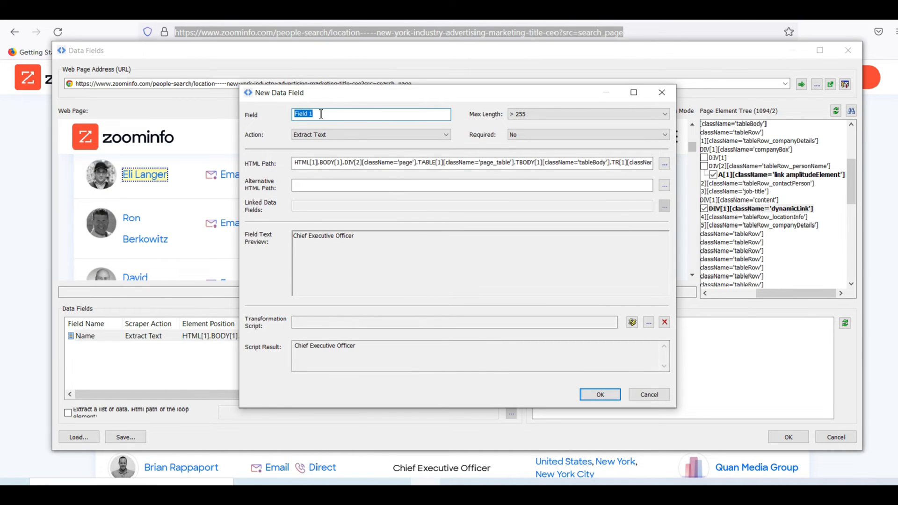
{"action": "type", "text": "Designation"}
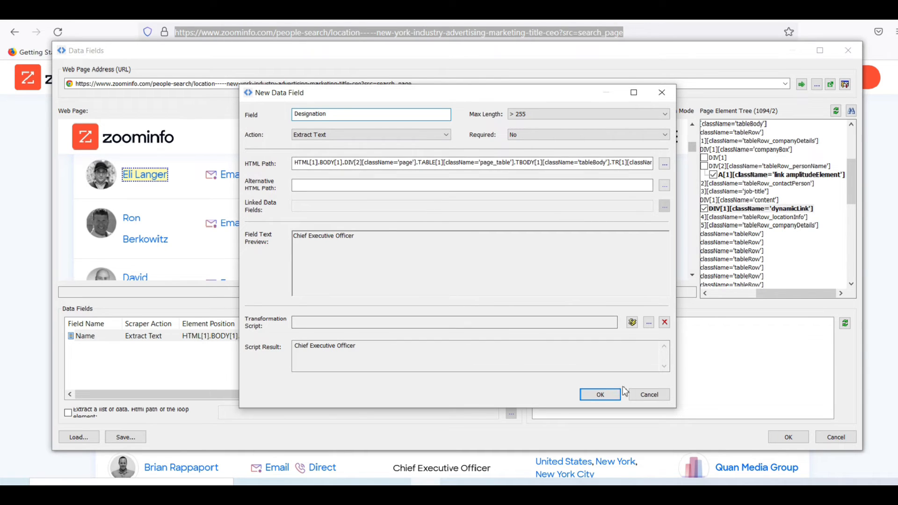
{"action": "left_click", "coordinate": [588, 395]}
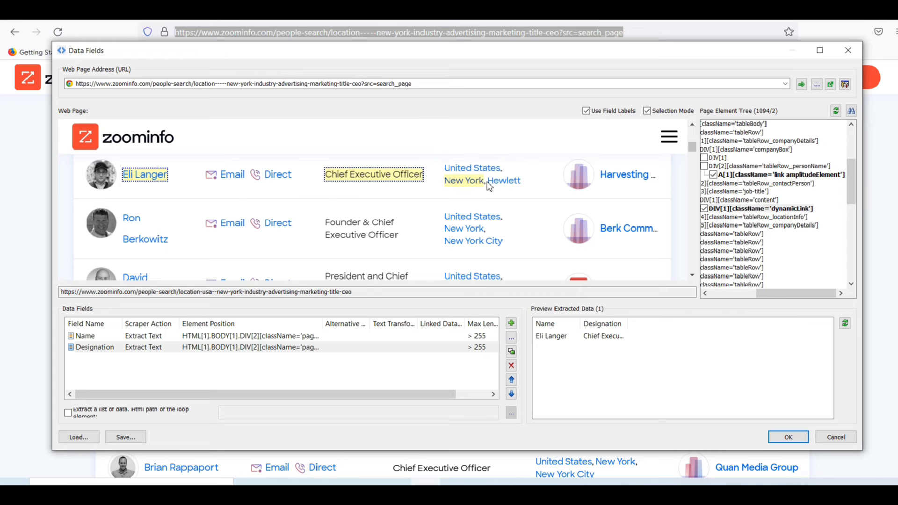
- Add a text extraction field called Address covering the first contact's entire location cell
{"action": "left_click", "coordinate": [442, 168]}
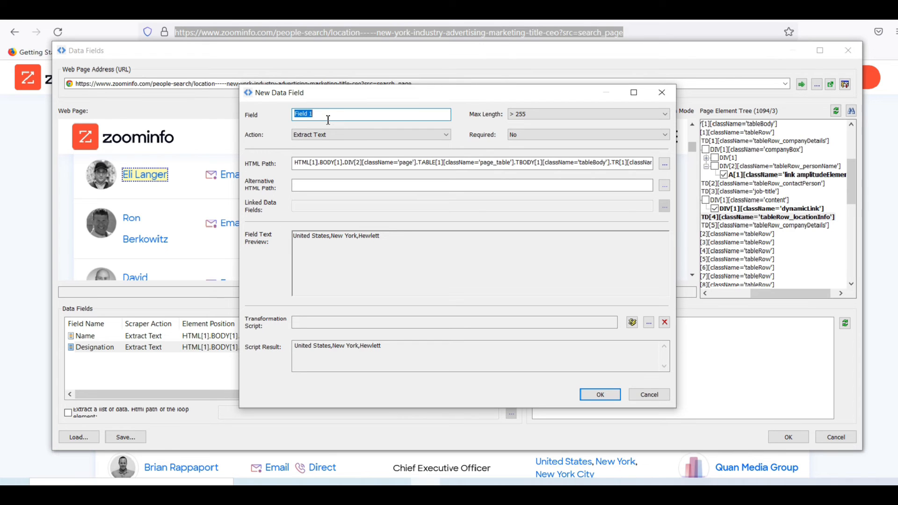
{"action": "type", "text": "Address"}
{"action": "left_click", "coordinate": [594, 395]}
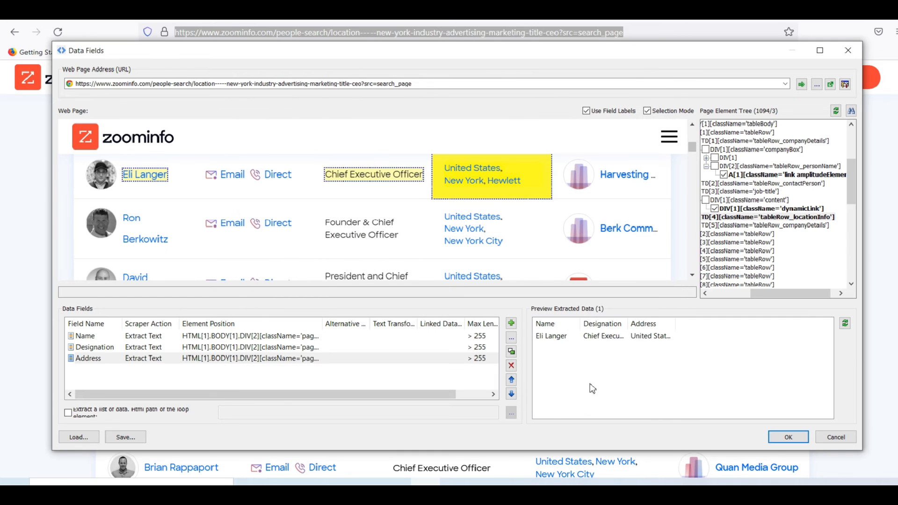
- Add a text extraction field called Company from the first contact's company name
{"action": "left_click", "coordinate": [624, 179]}
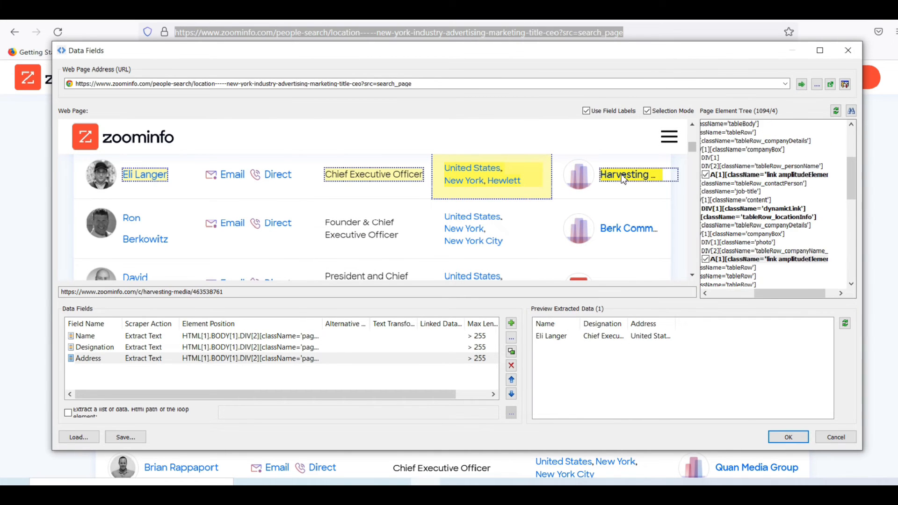
{"action": "type", "text": "Company"}
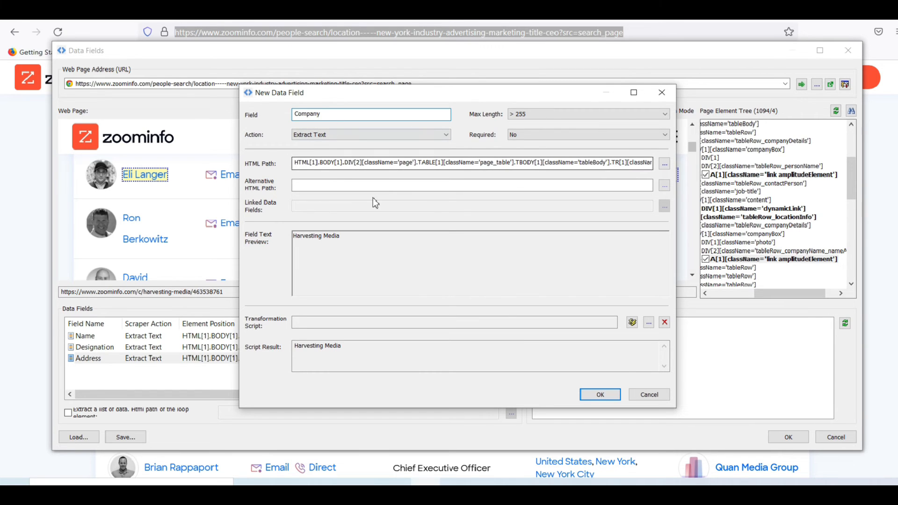
{"action": "left_click", "coordinate": [598, 395]}
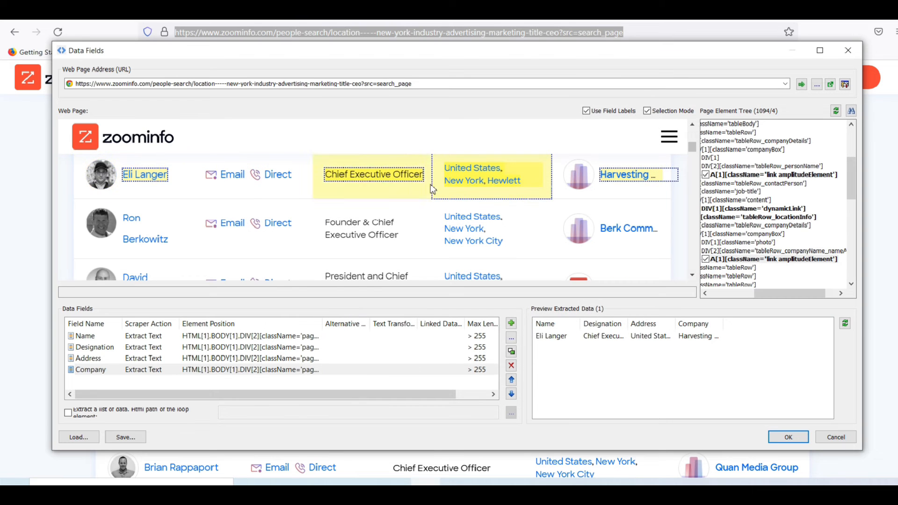
- Enable extracting a list of data and accept the detected list so the fields cover every contact row
{"action": "scroll", "coordinate": [624, 201], "scroll_direction": "down", "scroll_amount": 1}
{"action": "scroll", "coordinate": [622, 209], "scroll_direction": "down", "scroll_amount": 1}
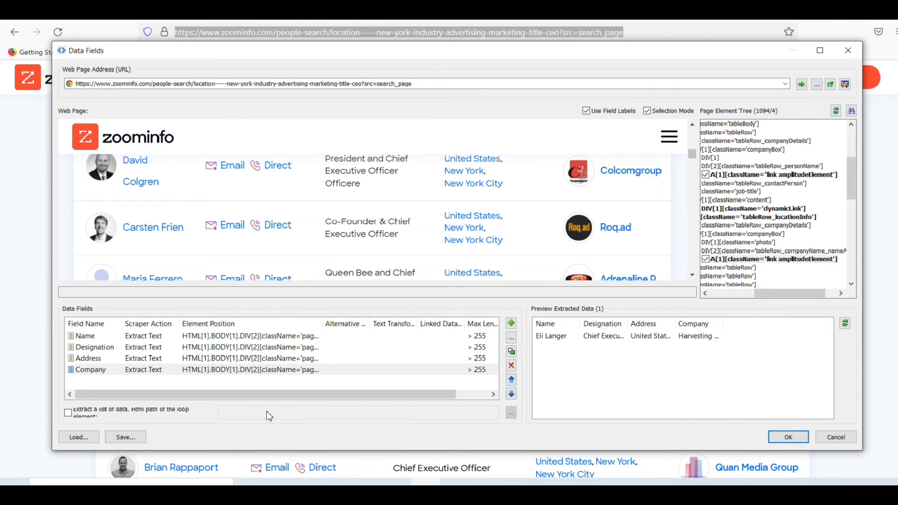
{"action": "left_click", "coordinate": [78, 414]}
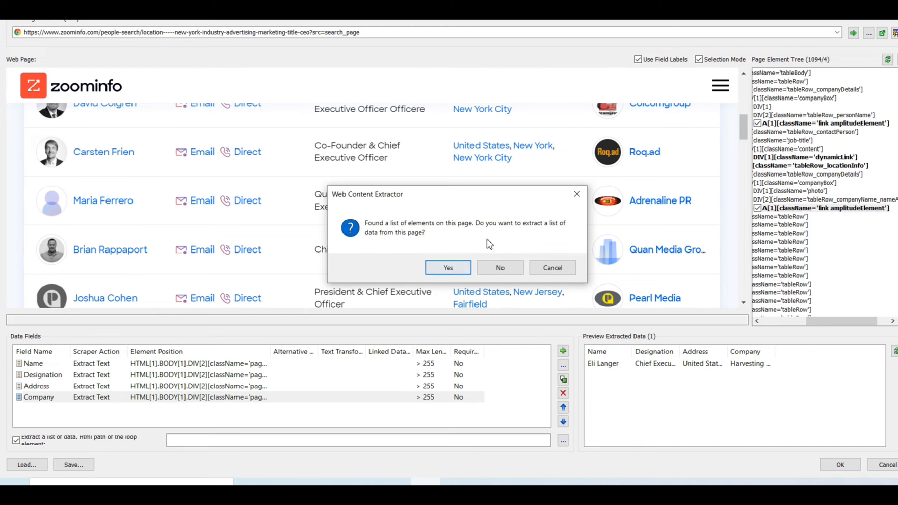
{"action": "left_click", "coordinate": [448, 268]}
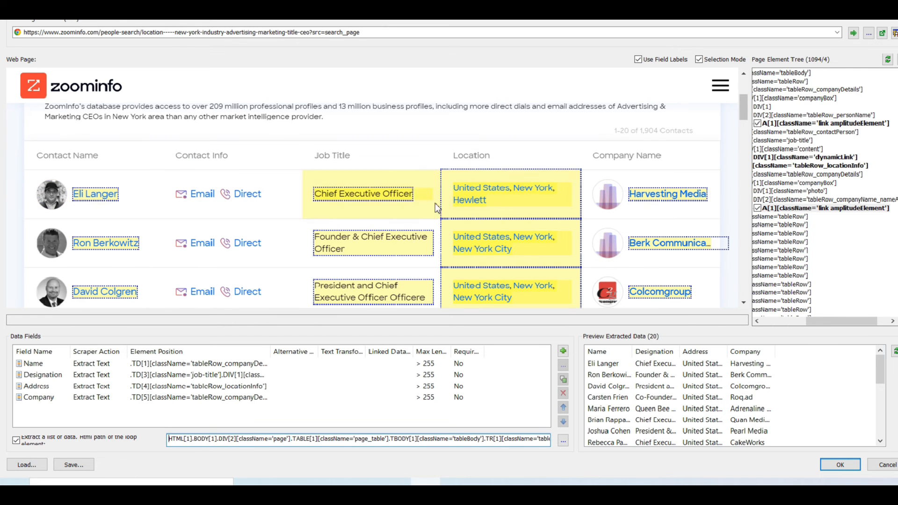
- Check the selected fields across all contact rows on the page and accept the data field setup
{"action": "scroll", "coordinate": [578, 204], "scroll_direction": "down", "scroll_amount": 10}
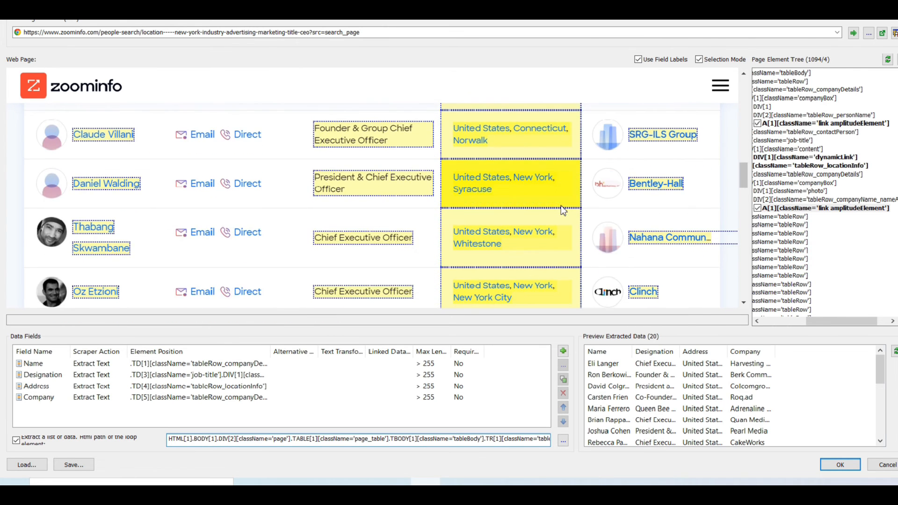
{"action": "scroll", "coordinate": [561, 206], "scroll_direction": "down", "scroll_amount": 5}
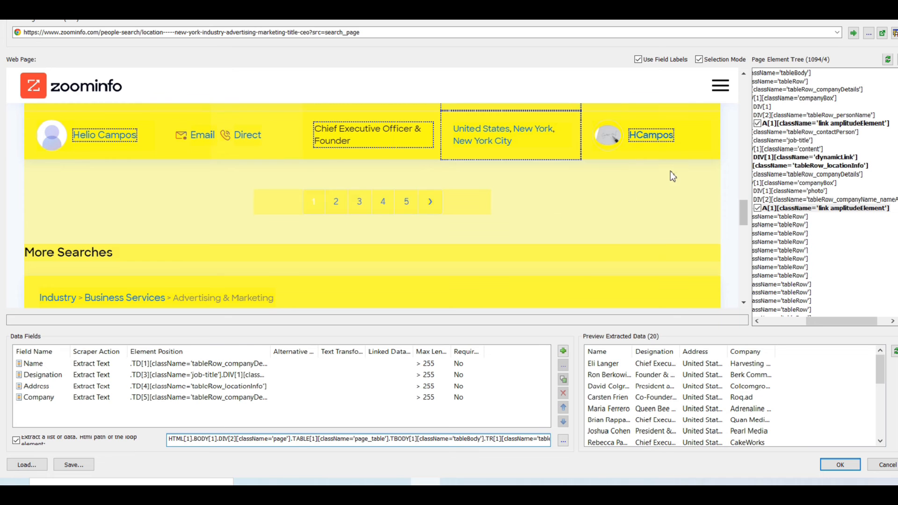
{"action": "scroll", "coordinate": [674, 166], "scroll_direction": "up", "scroll_amount": 15}
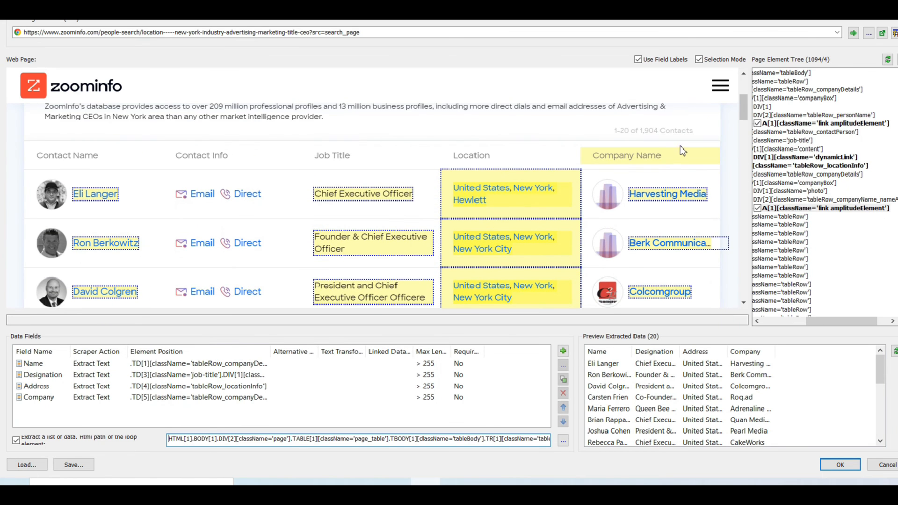
{"action": "scroll", "coordinate": [682, 150], "scroll_direction": "up", "scroll_amount": 2}
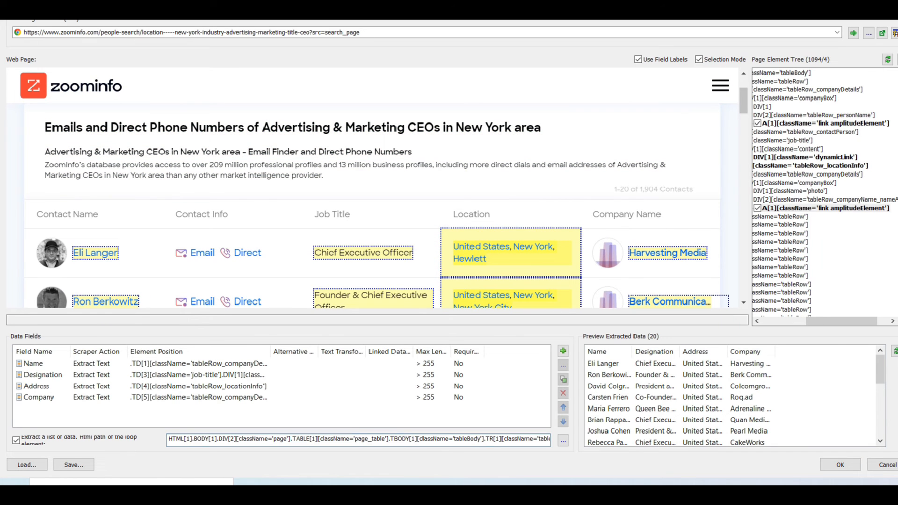
{"action": "left_click", "coordinate": [872, 2]}
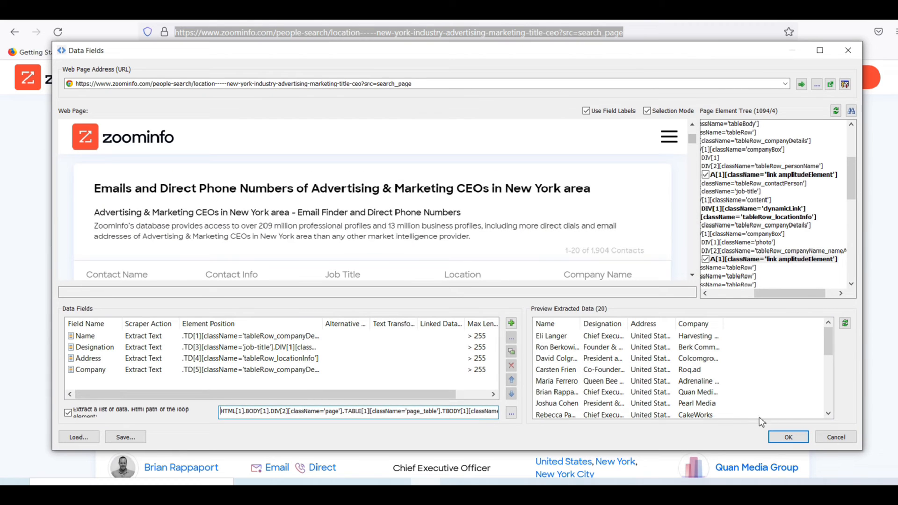
{"action": "scroll", "coordinate": [655, 199], "scroll_direction": "down", "scroll_amount": 5}
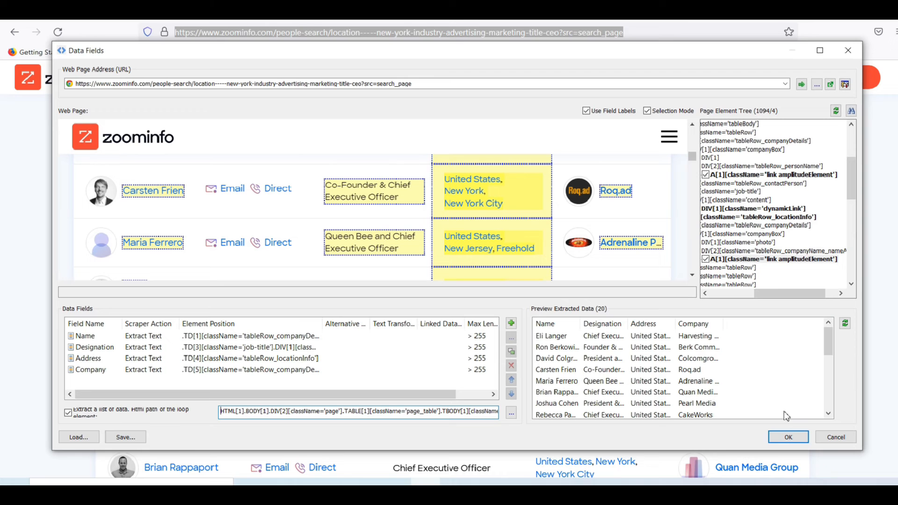
{"action": "left_click", "coordinate": [787, 437]}
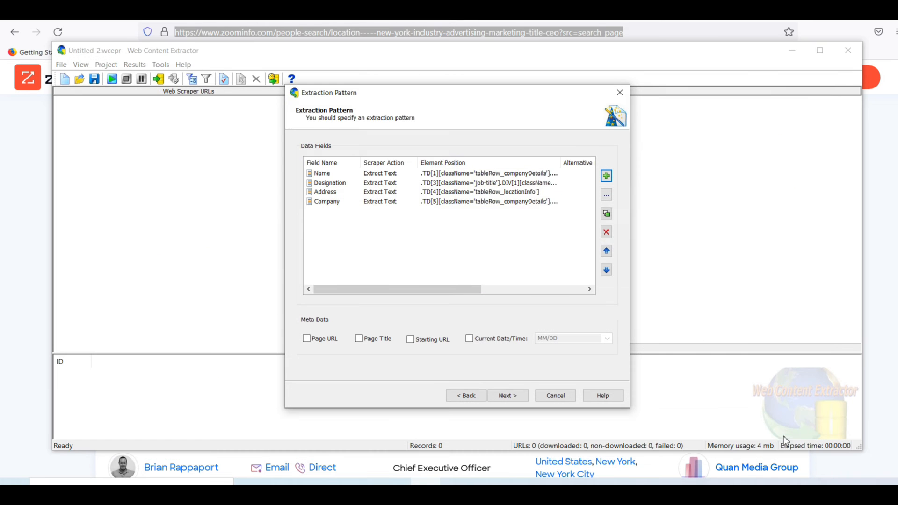
- Accept the data fields, save the project as zoominfo_com.wcepr in the Web Content Extractor Projects folder, and finish the project setup
{"action": "left_click", "coordinate": [508, 395]}
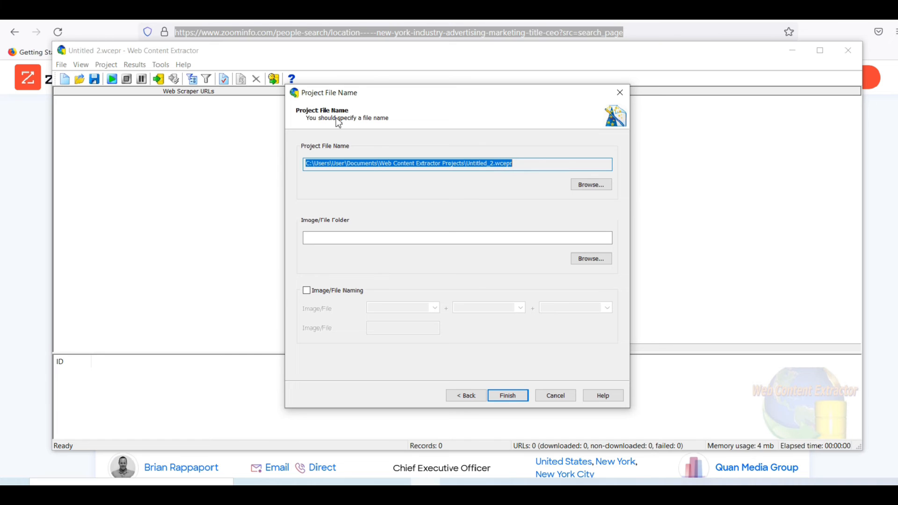
{"action": "left_click", "coordinate": [593, 187]}
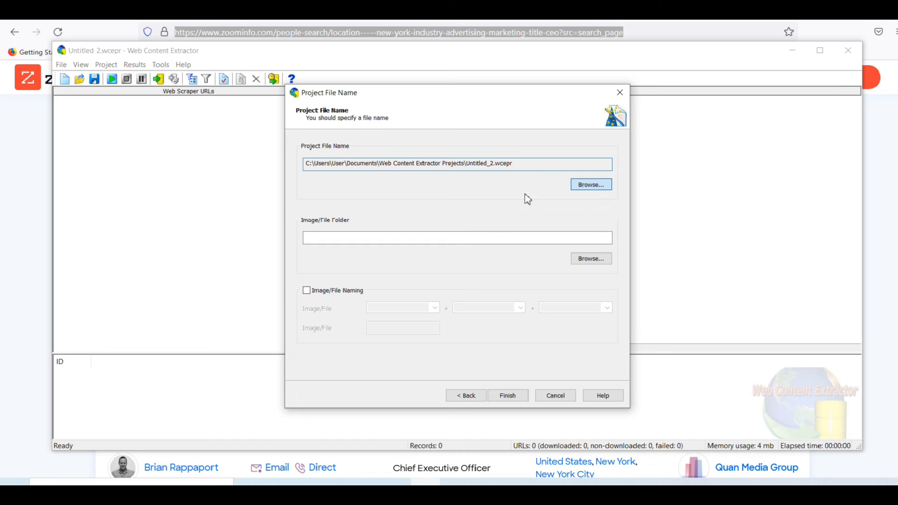
{"action": "left_click", "coordinate": [589, 184]}
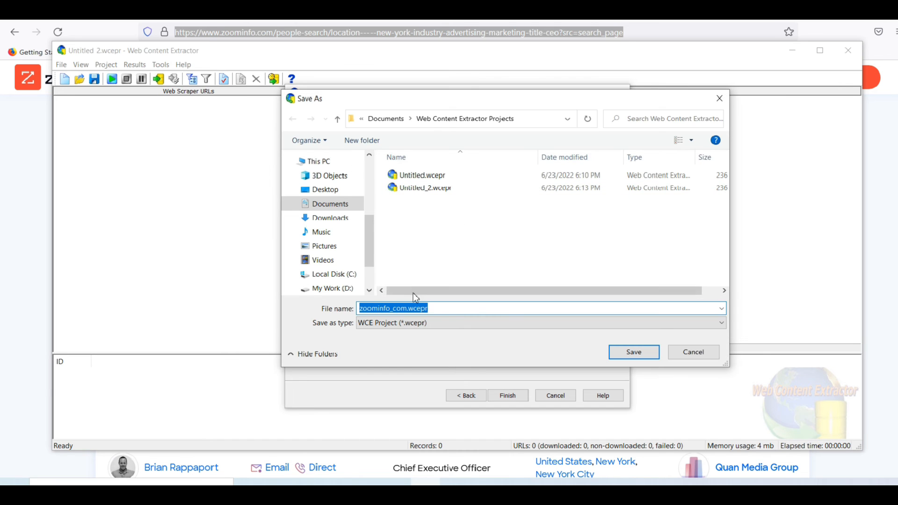
{"action": "left_click", "coordinate": [408, 308]}
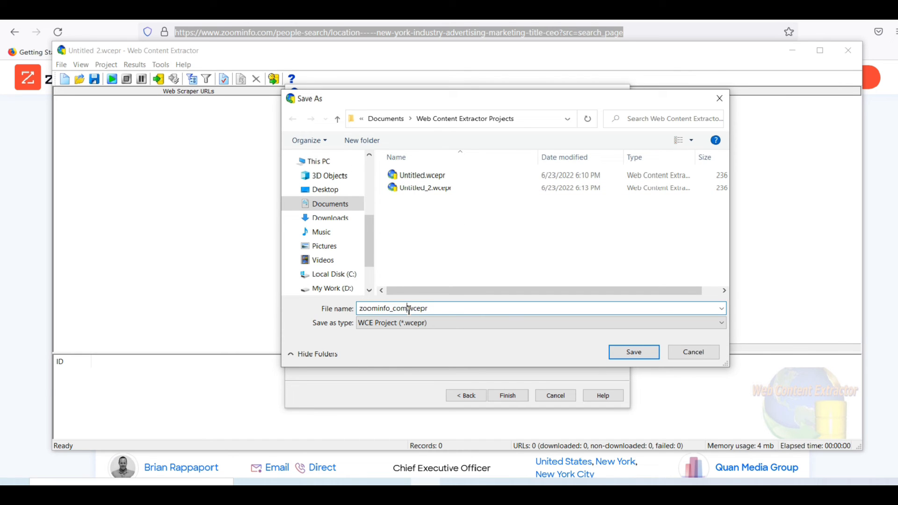
{"action": "left_click_drag", "start_coordinate": [407, 309], "coordinate": [362, 310]}
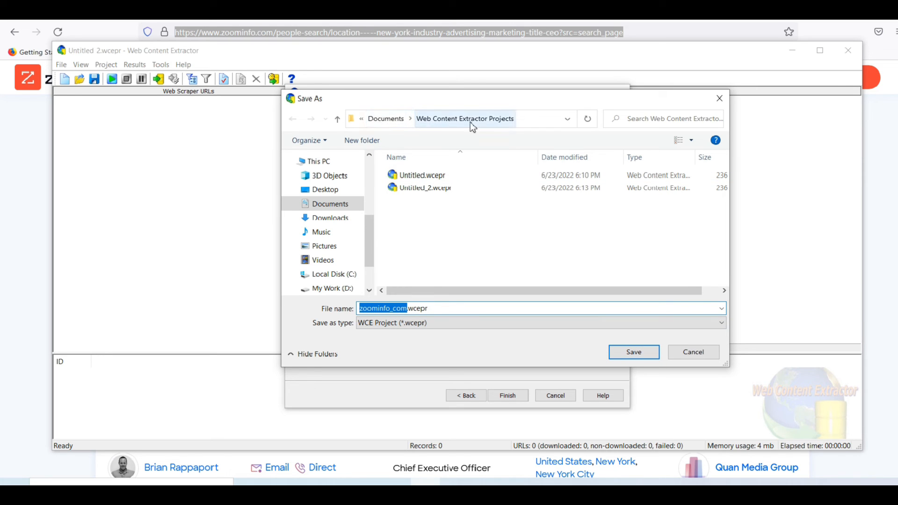
{"action": "left_click", "coordinate": [629, 355]}
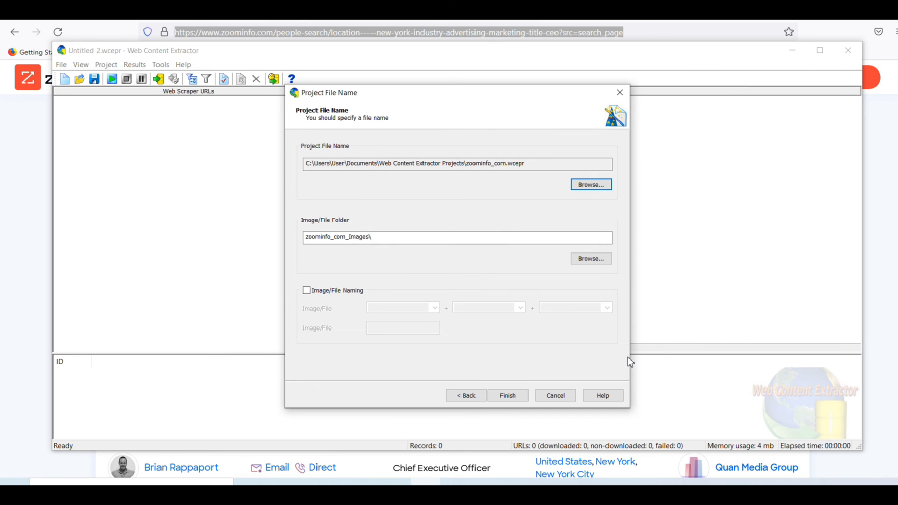
{"action": "left_click", "coordinate": [522, 398]}
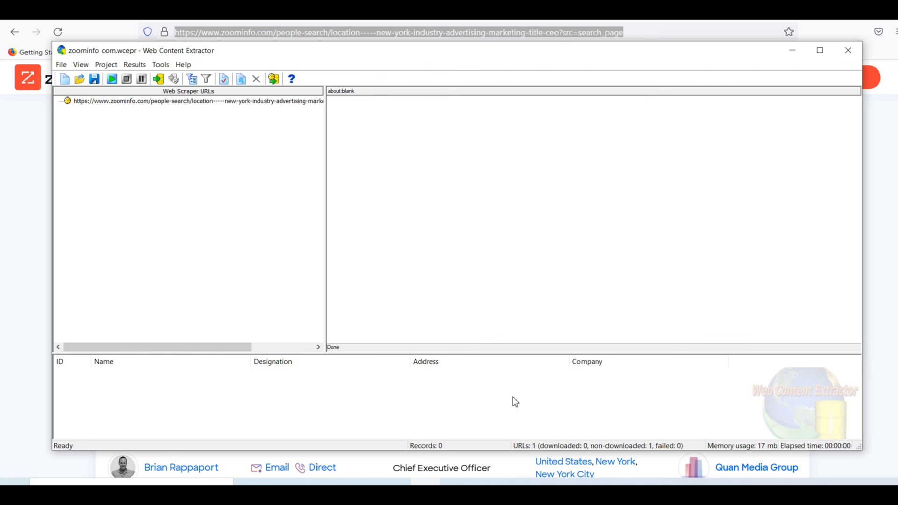
- Start a data export to an Excel file, keeping the ID, Name, Designation, Address and Company fields with the field header
{"action": "left_click", "coordinate": [159, 79]}
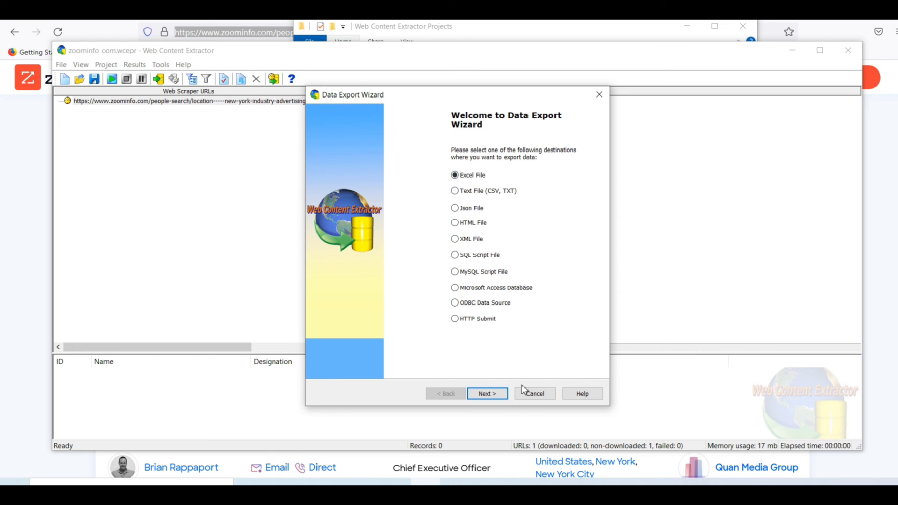
{"action": "left_click", "coordinate": [499, 398]}
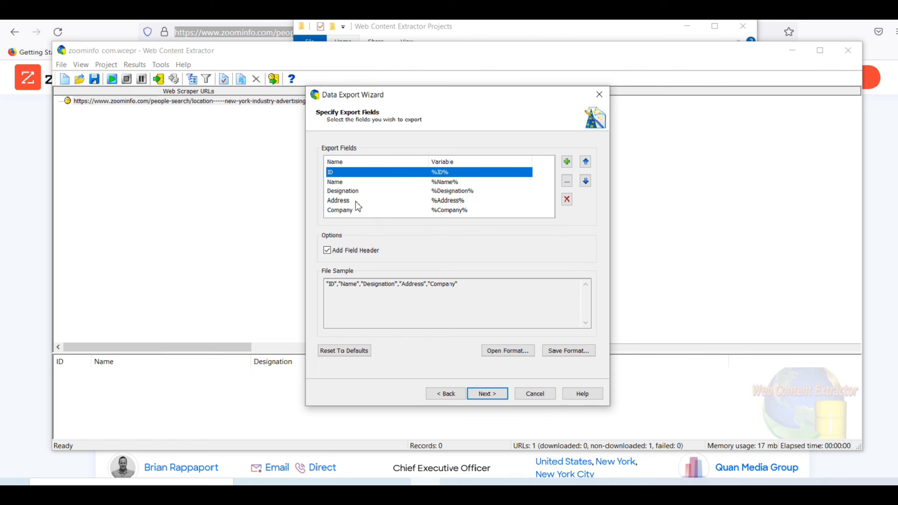
{"action": "left_click", "coordinate": [491, 399]}
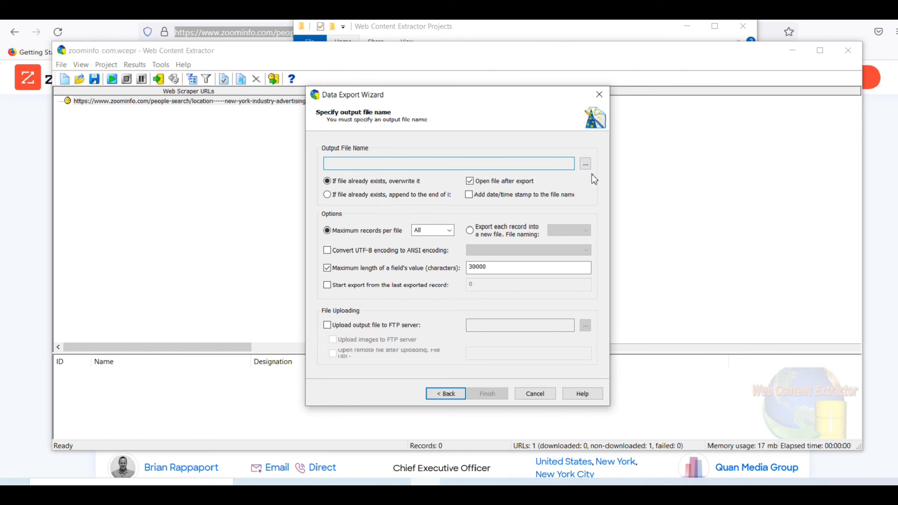
- Set the export output file to zoominfo_com.xlsx in the Web Content Extractor Projects folder and run the export
{"action": "left_click", "coordinate": [586, 164]}
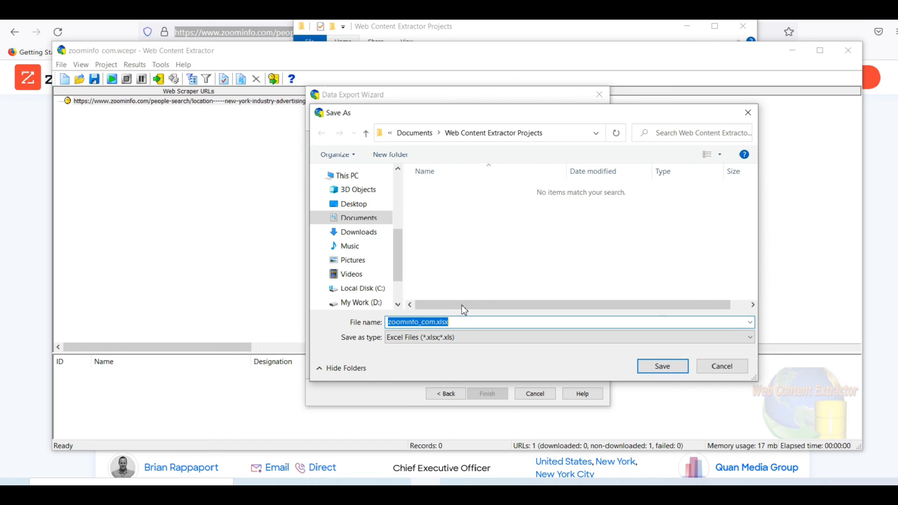
{"action": "left_click", "coordinate": [437, 323]}
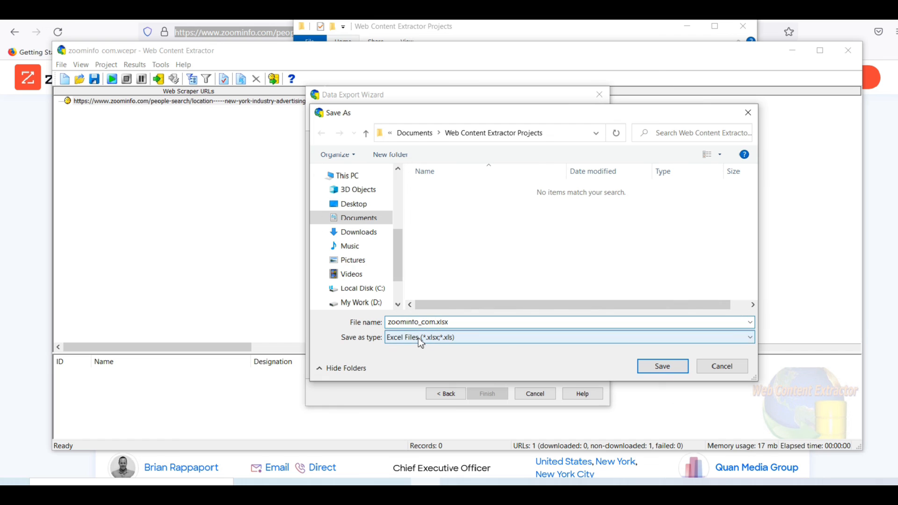
{"action": "key", "text": "shift+Left"}
{"action": "key", "text": "shift+Left"}
{"action": "key", "text": "shift+Left"}
{"action": "key", "text": "shift+Left"}
{"action": "key", "text": "shift+Left"}
{"action": "key", "text": "shift+Left"}
{"action": "key", "text": "shift+Left"}
{"action": "key", "text": "shift+Left"}
{"action": "key", "text": "shift+Left"}
{"action": "key", "text": "shift+Left"}
{"action": "key", "text": "shift+Left"}
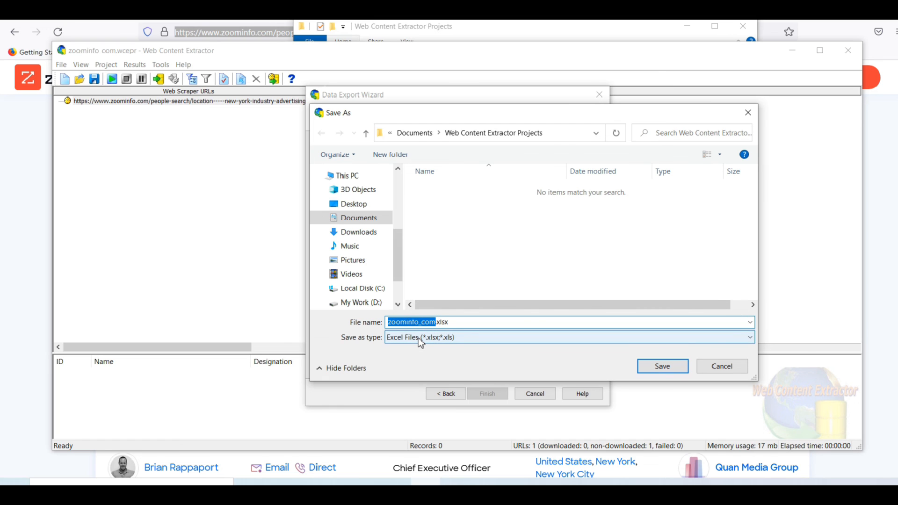
{"action": "key", "text": "Right"}
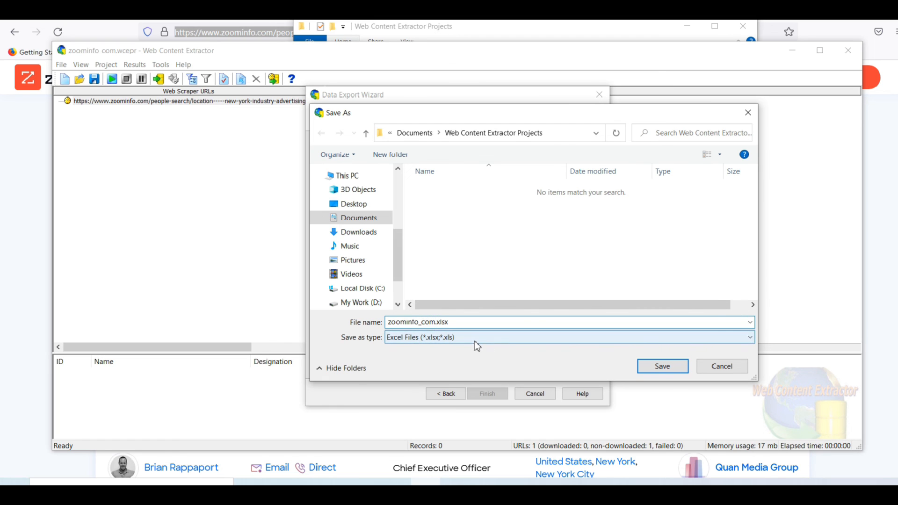
{"action": "left_click", "coordinate": [663, 367]}
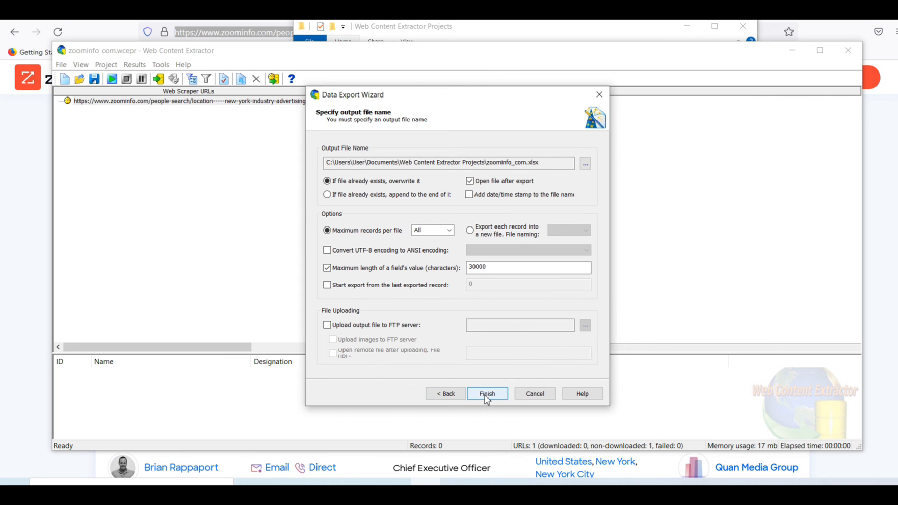
{"action": "left_click", "coordinate": [486, 394]}
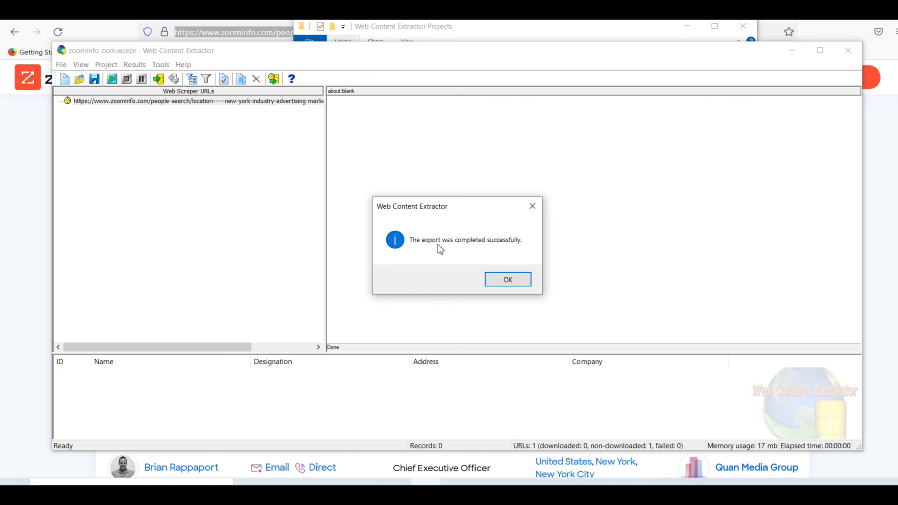
{"action": "left_click", "coordinate": [507, 279]}
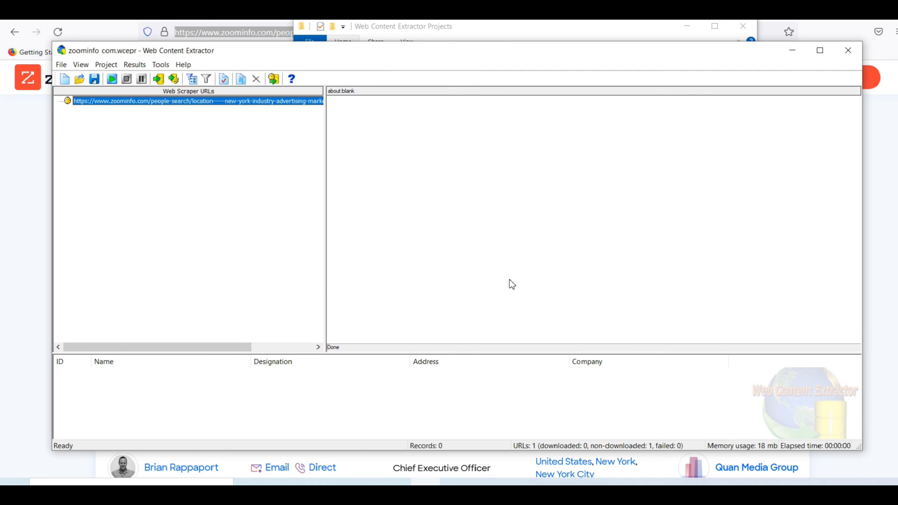
- Minimize the zoominfo_com project window and bring up the Web Content Extractor window holding the Untitled_2.wcepr project
{"action": "left_click", "coordinate": [794, 54]}
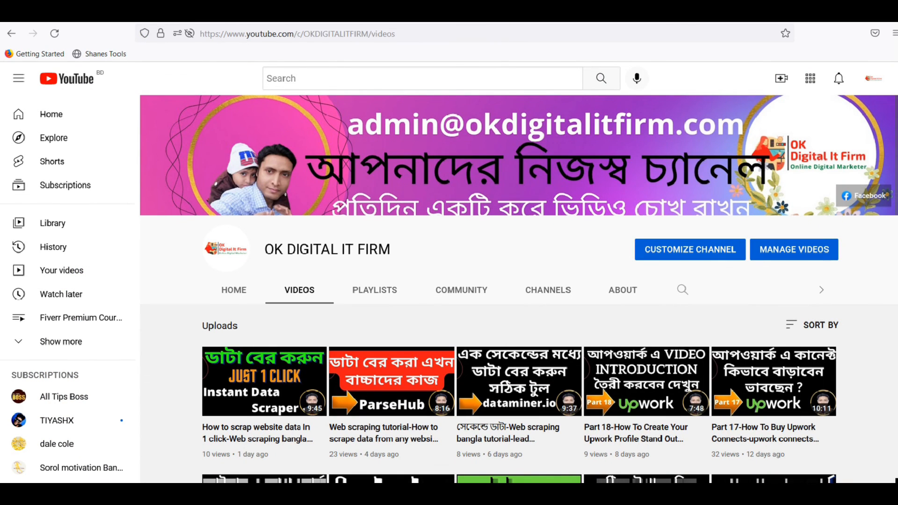
{"action": "left_click", "coordinate": [381, 492]}
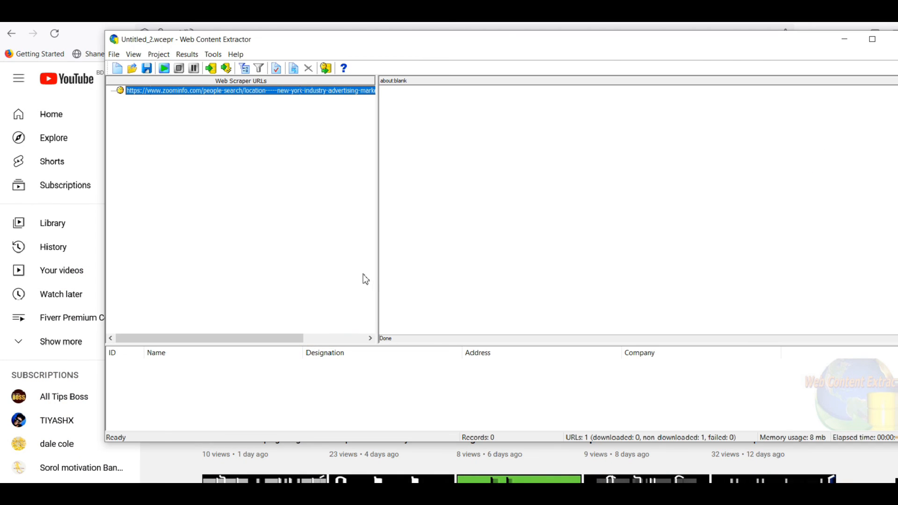